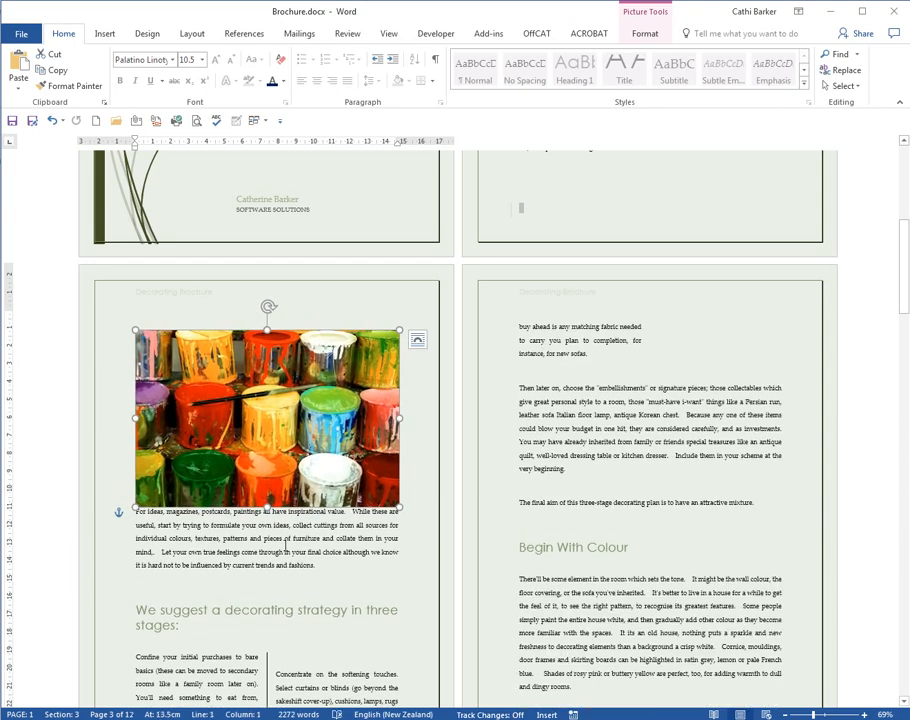
- Apply the strongest sharpening correction to the paint cans picture on page 3
click(648, 34)
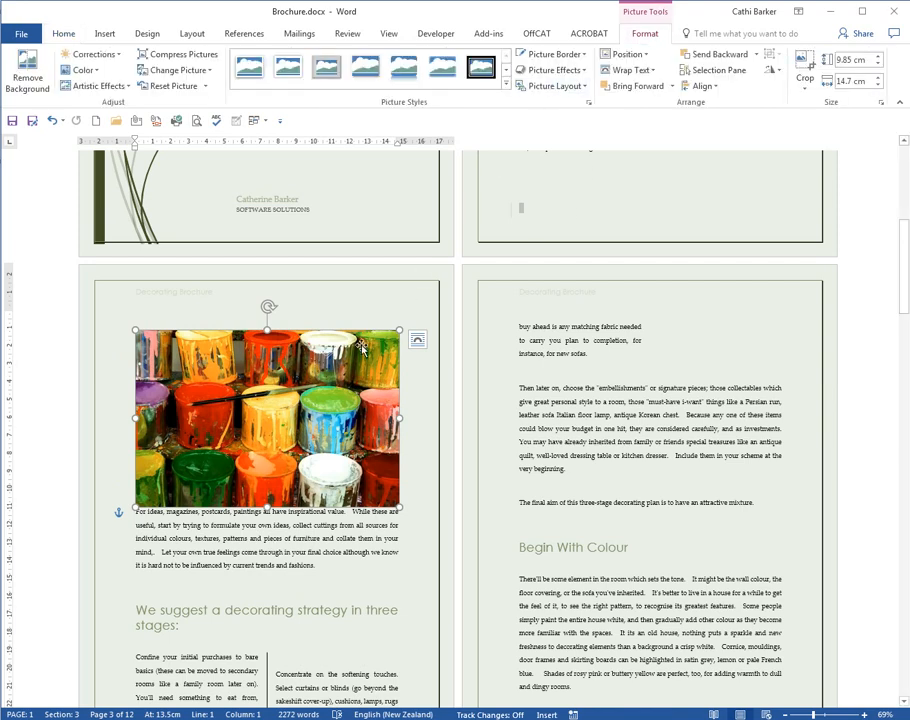
click(114, 56)
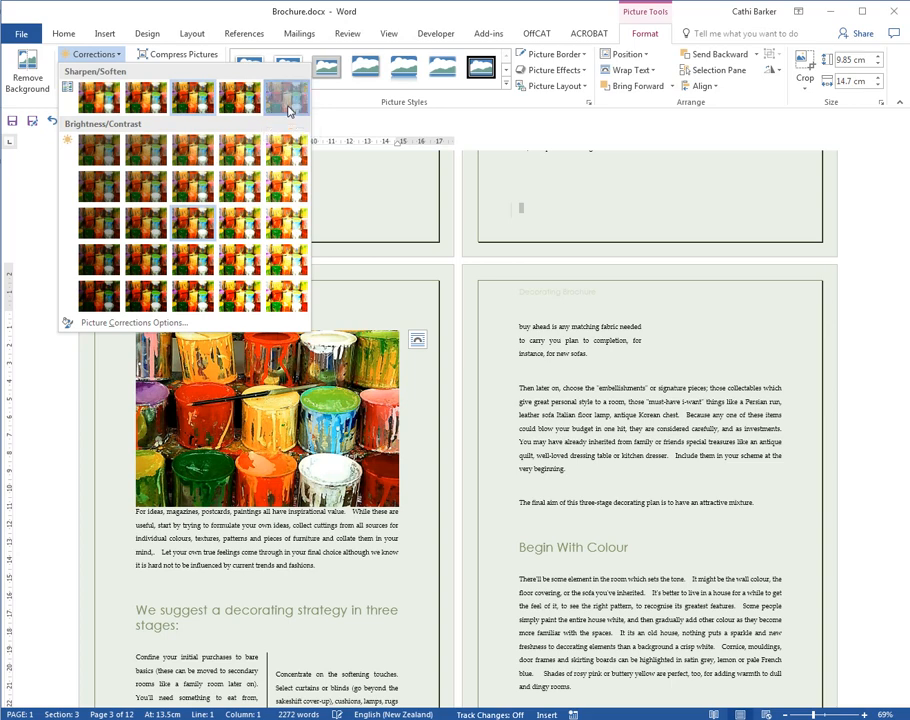
click(289, 112)
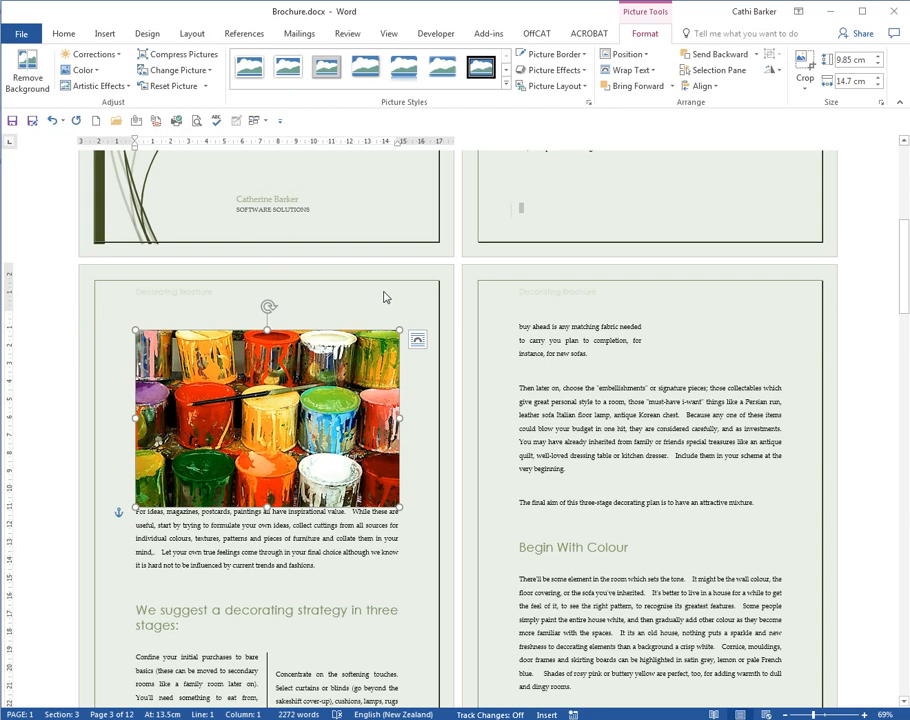
- Recolor the paint cans picture in grayscale and apply the Pencil Sketch artistic effect
click(89, 71)
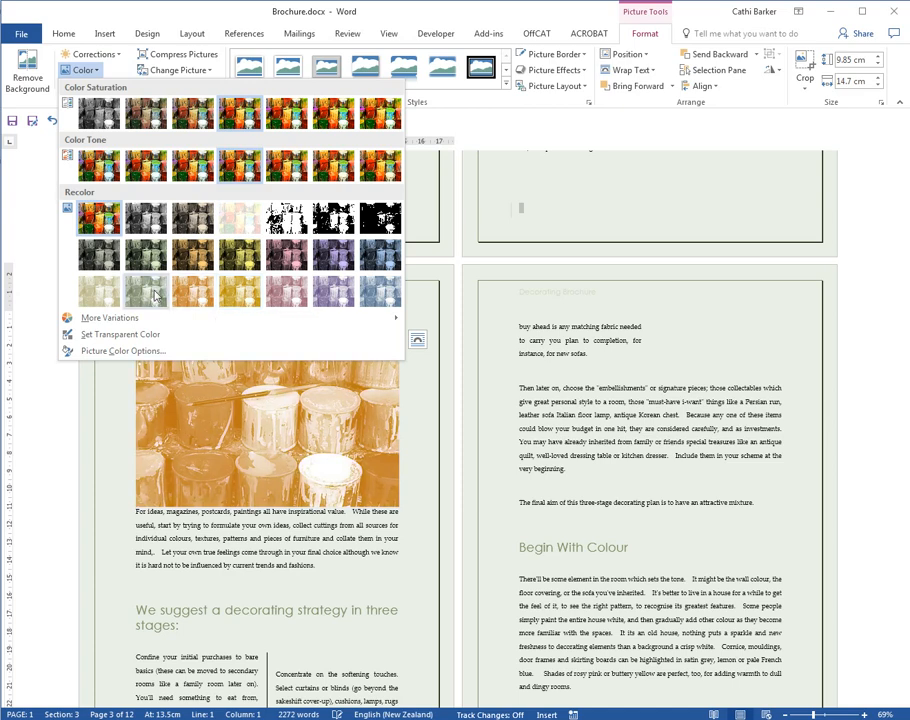
click(147, 217)
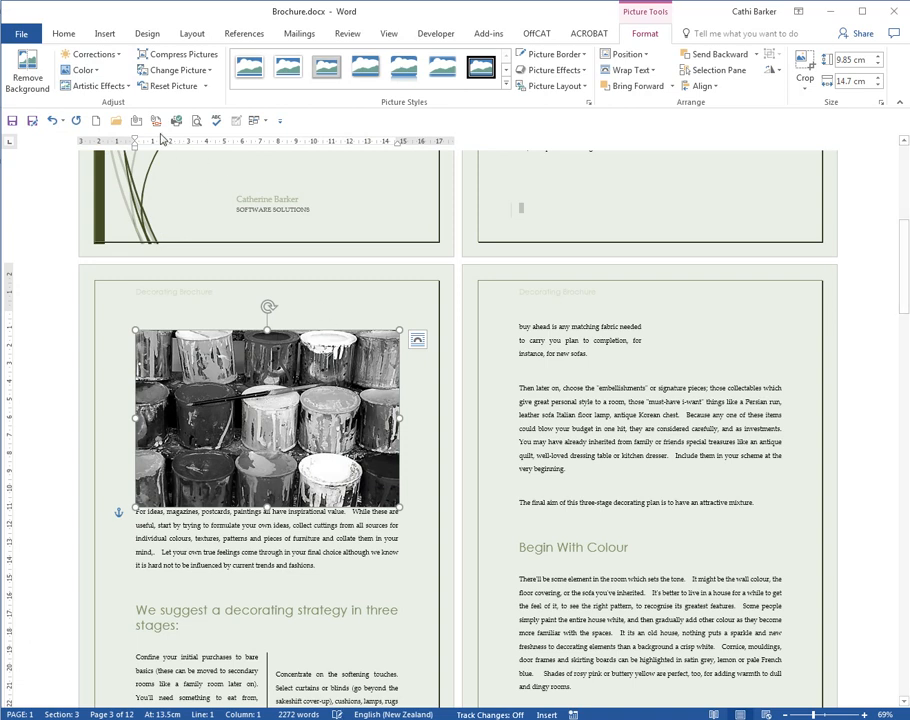
click(124, 87)
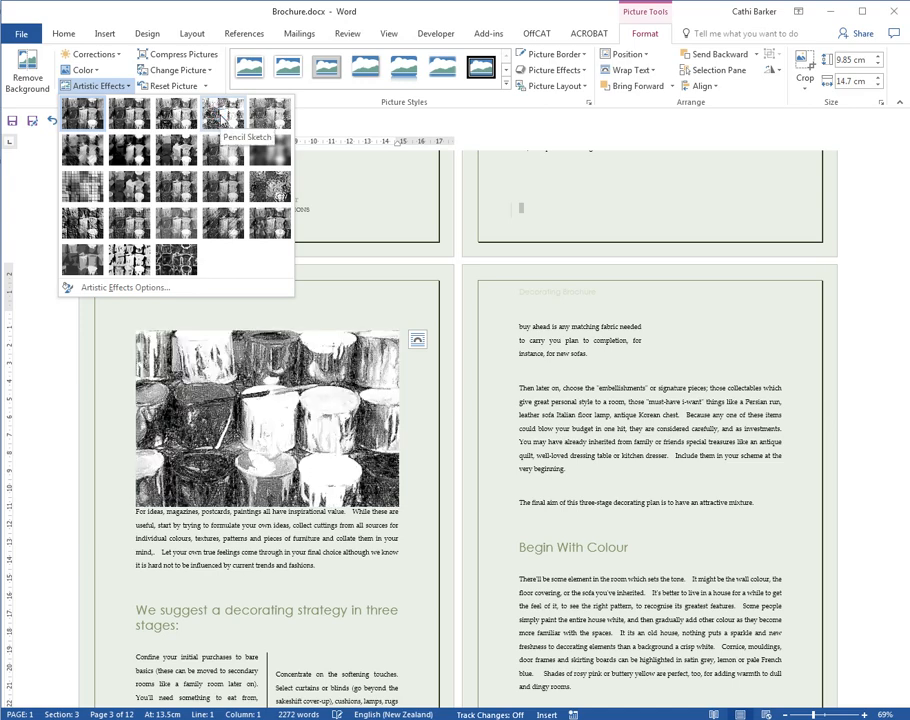
click(221, 114)
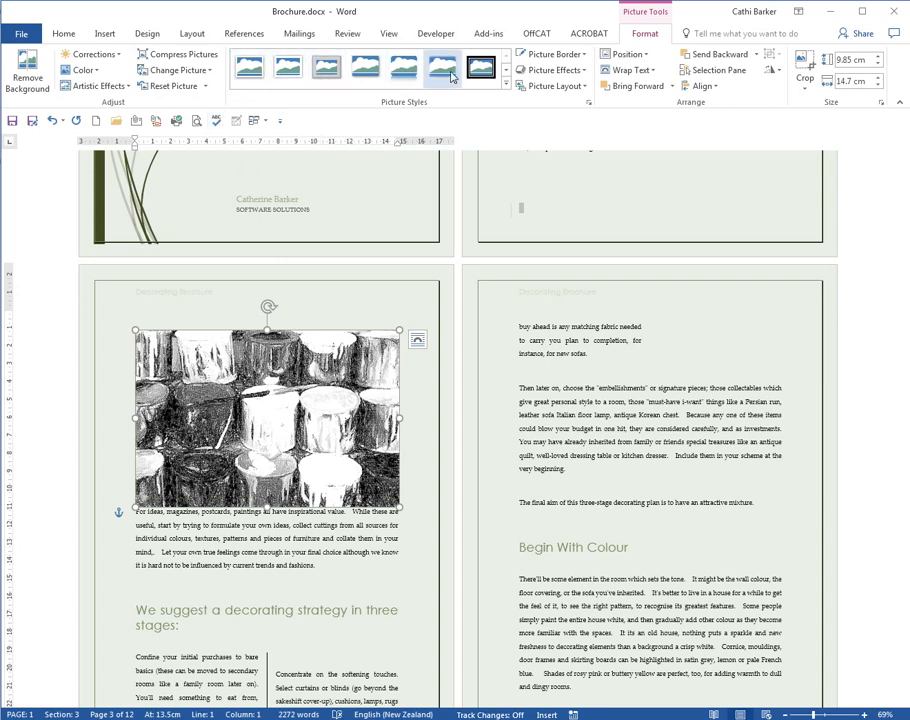
- Apply the simple white frame picture style to the paint cans picture, and replace it with the grey metal frame style
click(506, 86)
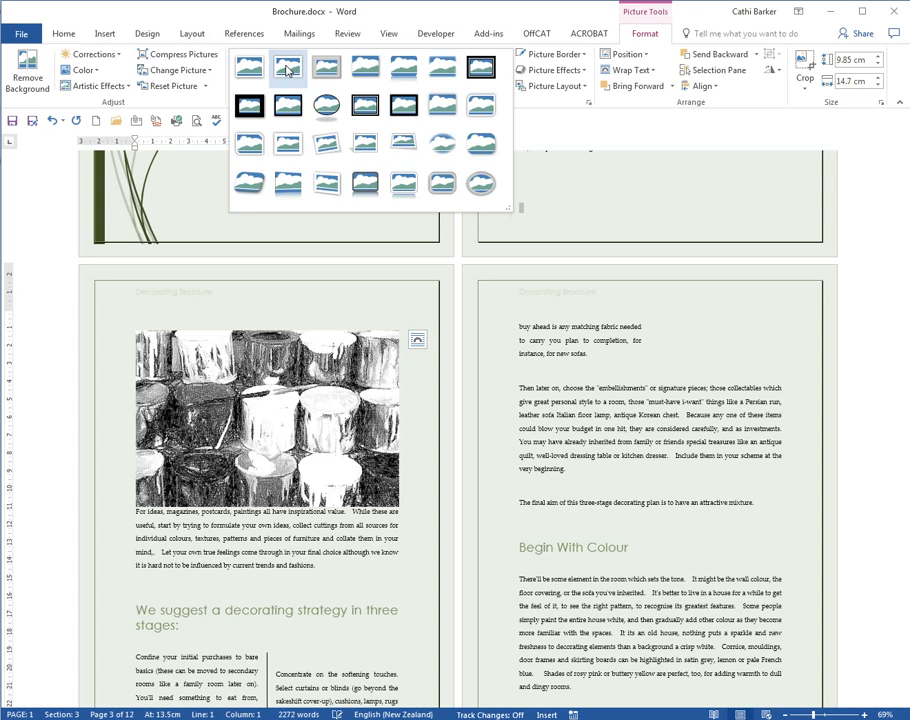
click(287, 69)
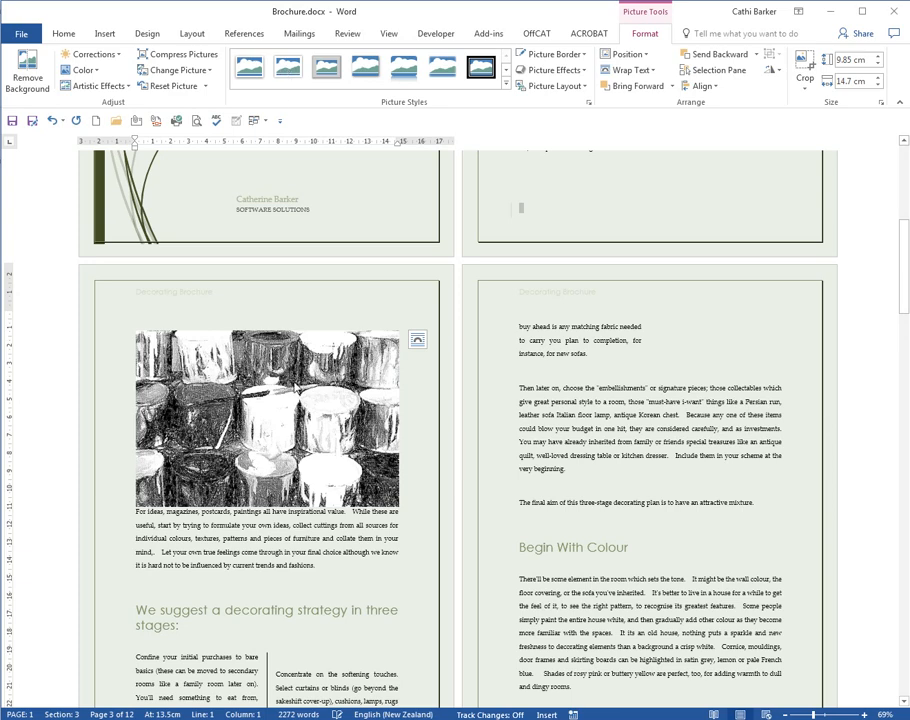
click(294, 384)
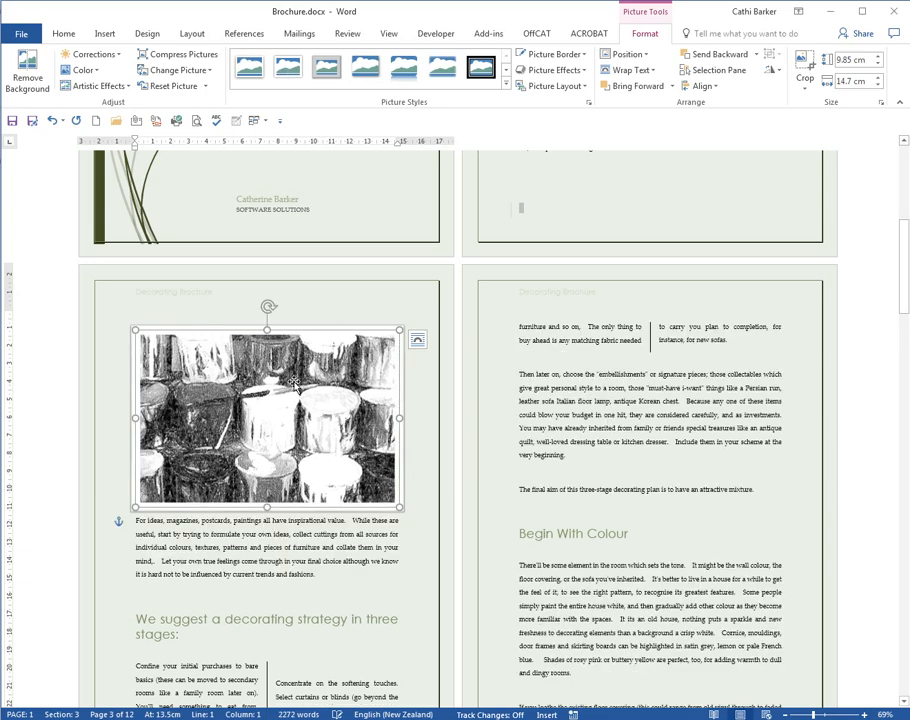
click(506, 86)
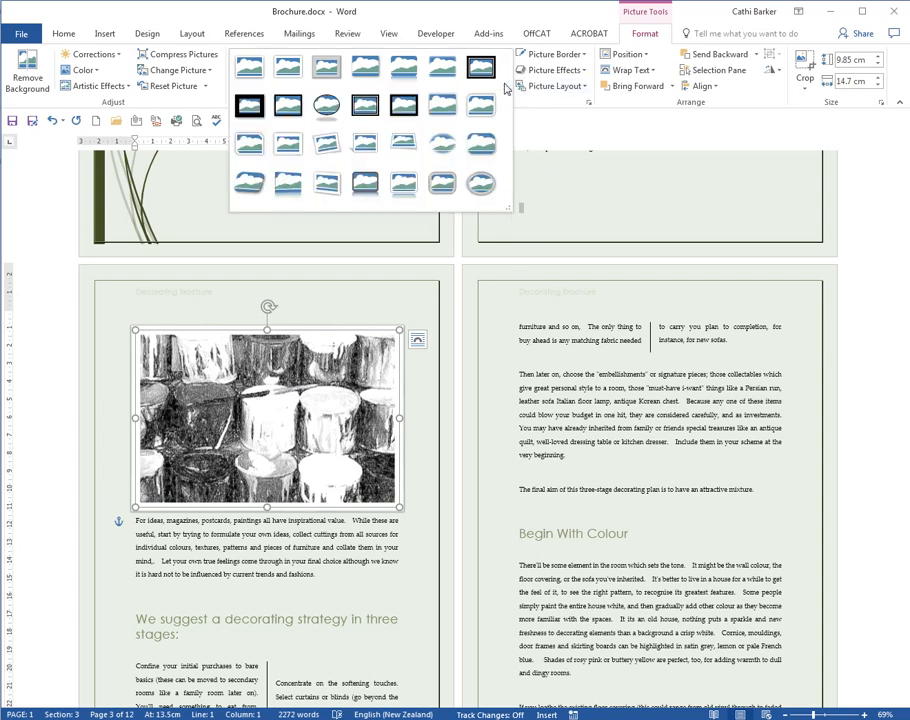
click(322, 70)
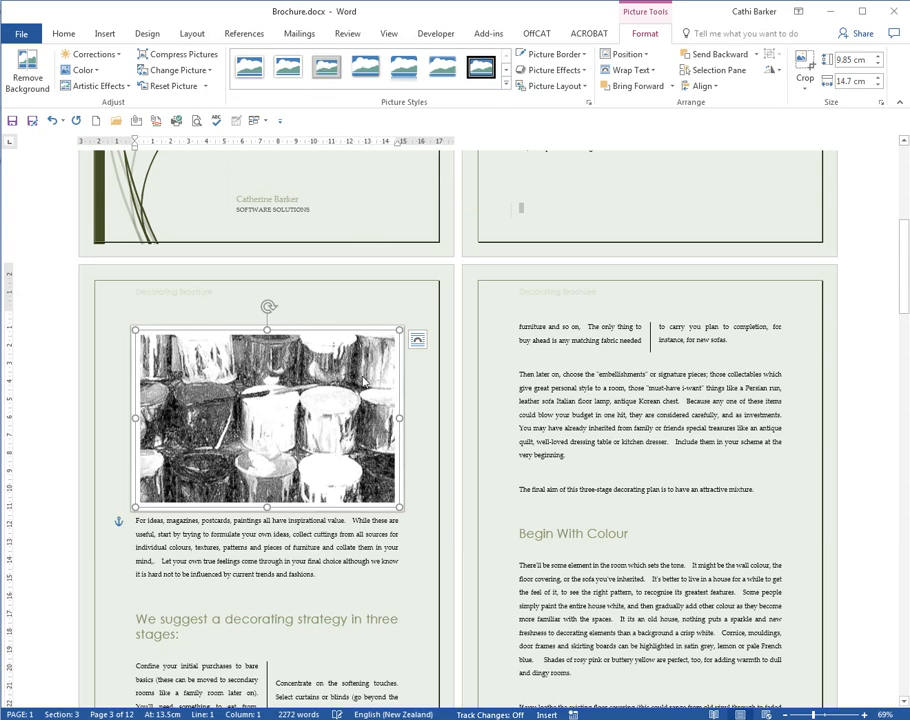
click(326, 70)
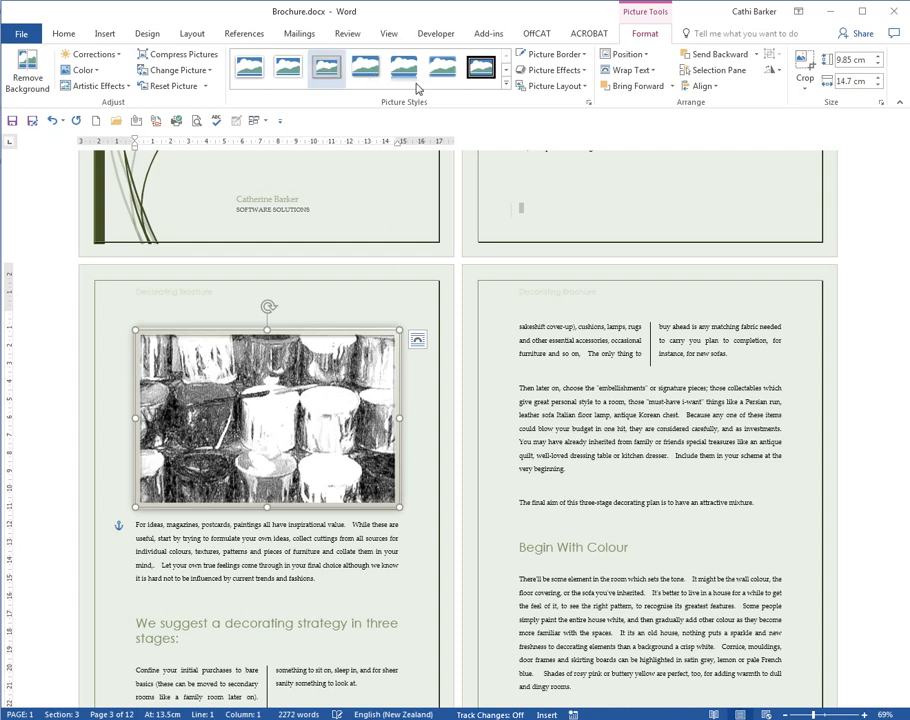
- Change the picture's style to the soft-edged rectangle
click(506, 86)
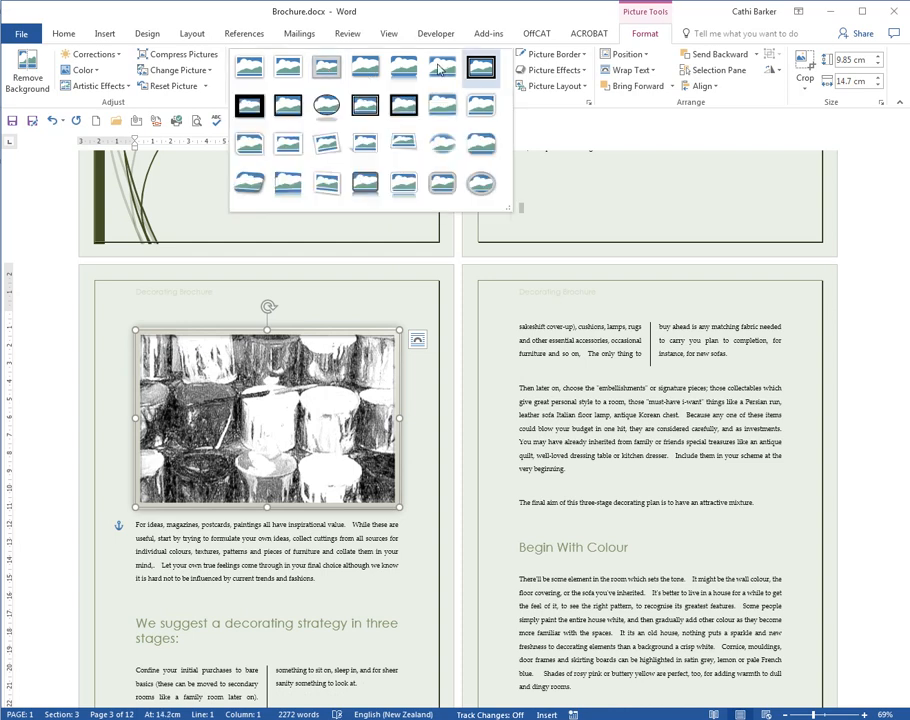
key(Escape)
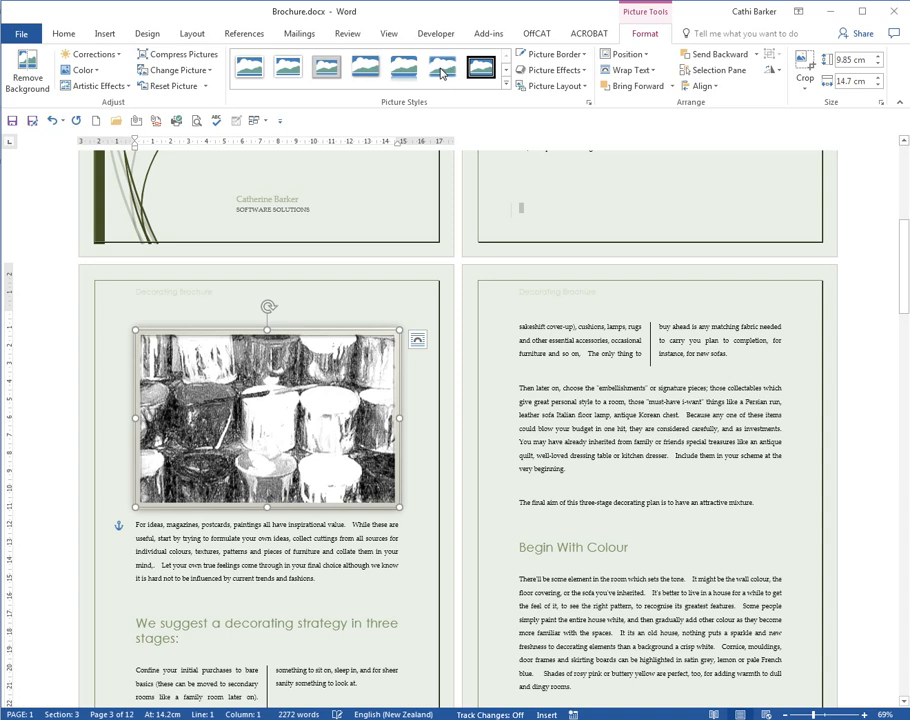
click(442, 73)
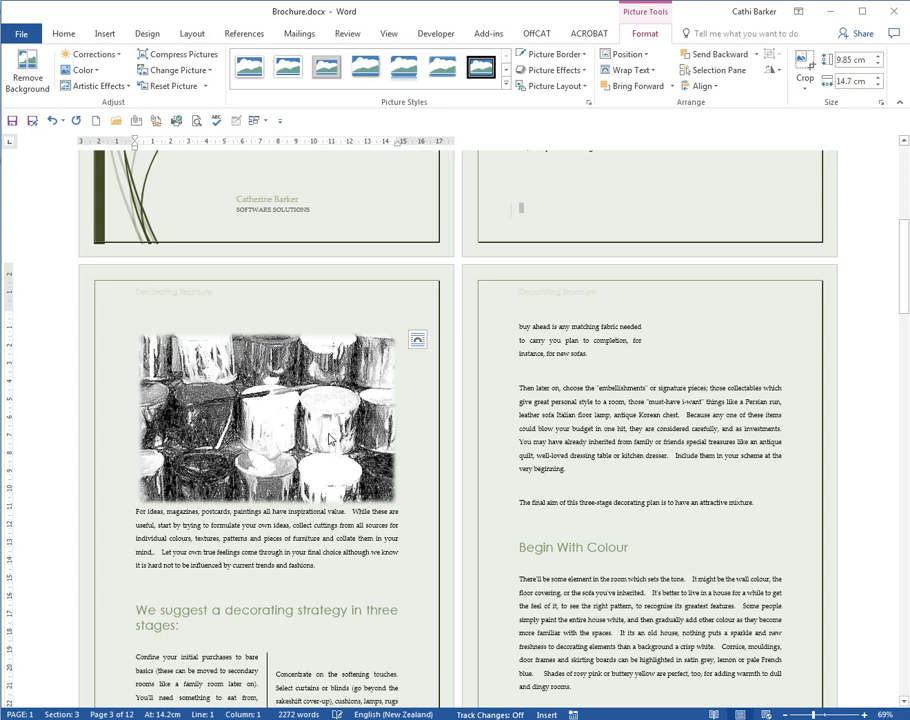
click(329, 436)
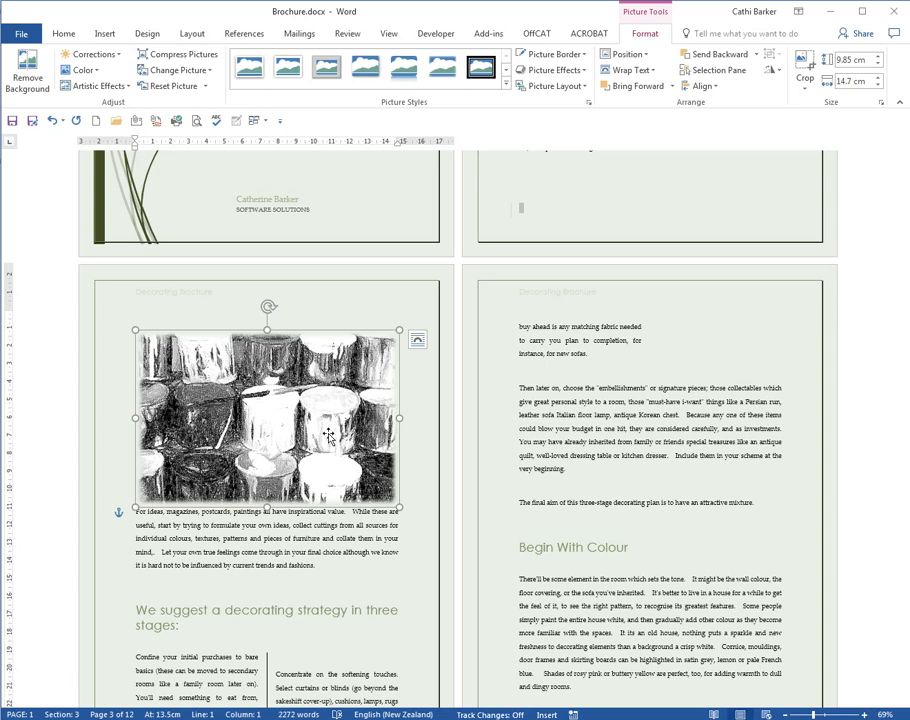
- Apply the strongest Soft Edges variation to the paint cans picture
click(580, 71)
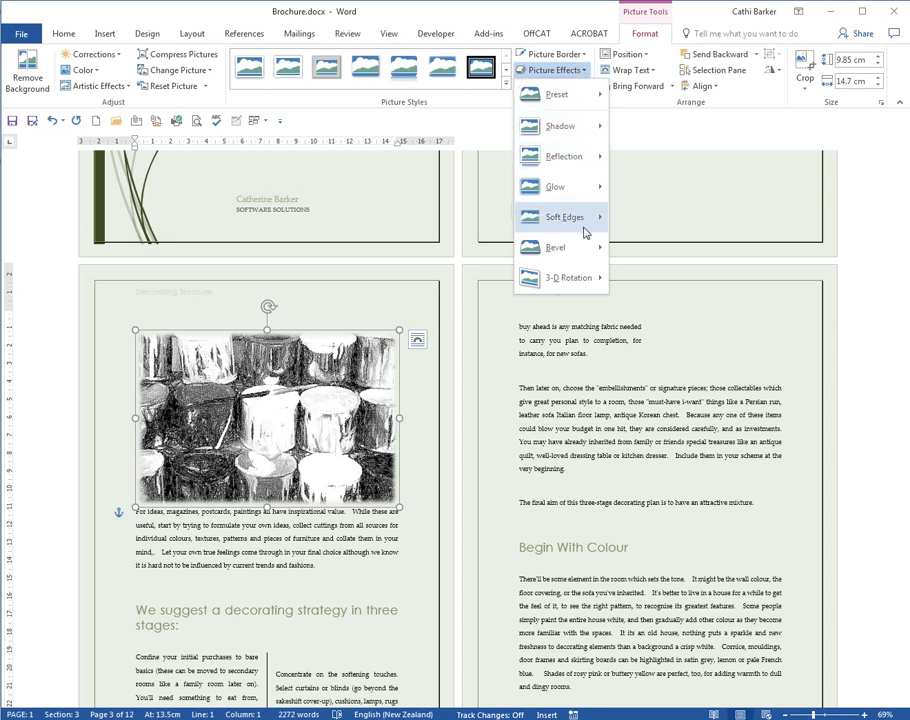
mouse_move(590, 229)
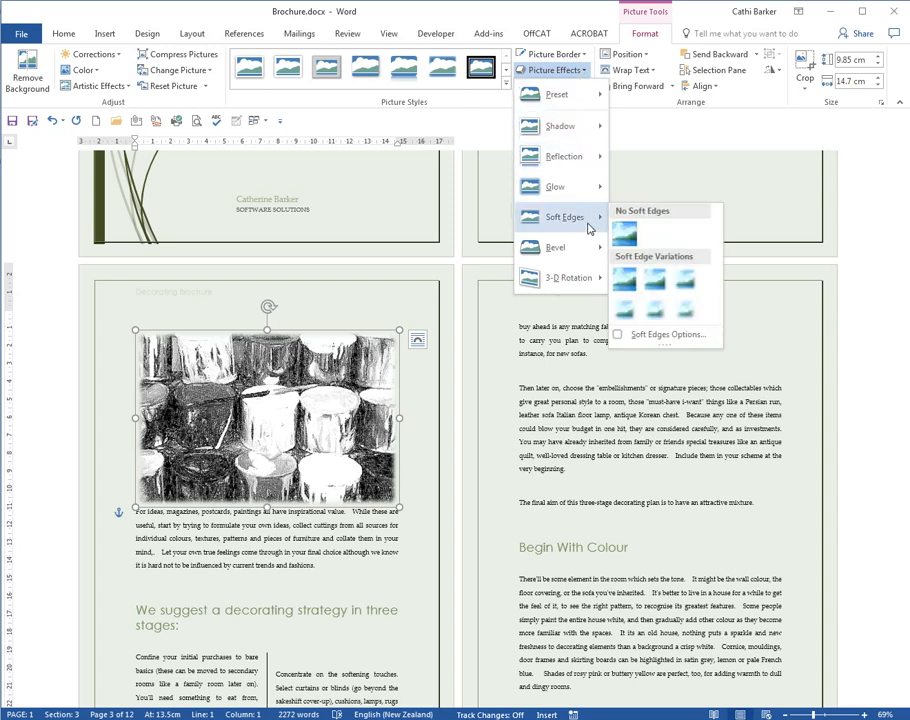
click(687, 312)
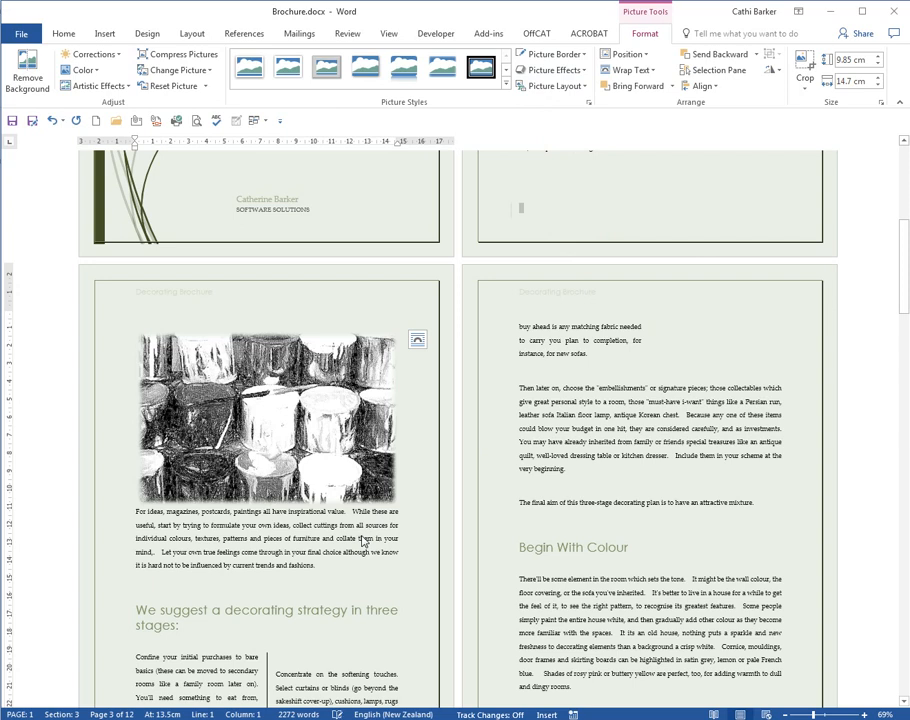
- Add the largest, most offset Reflection variation beneath the paint cans picture
click(260, 380)
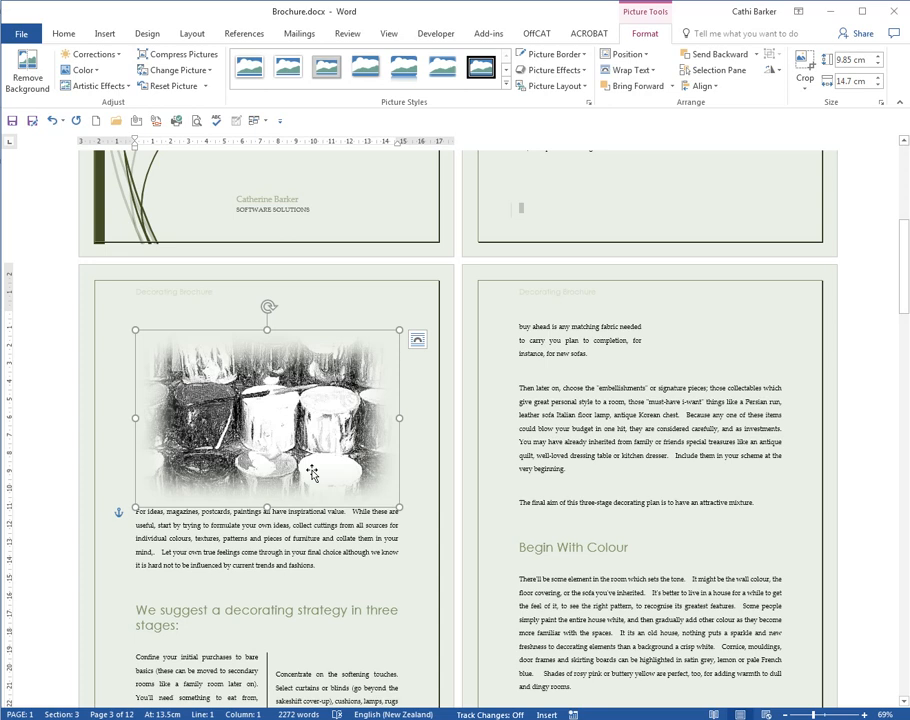
click(576, 71)
mouse_move(564, 156)
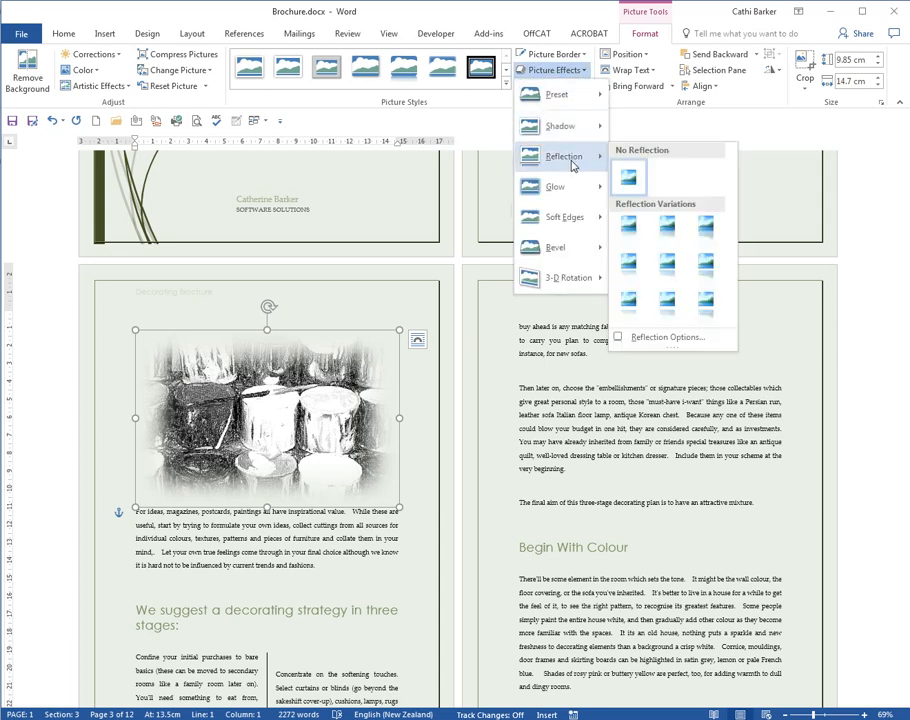
click(705, 305)
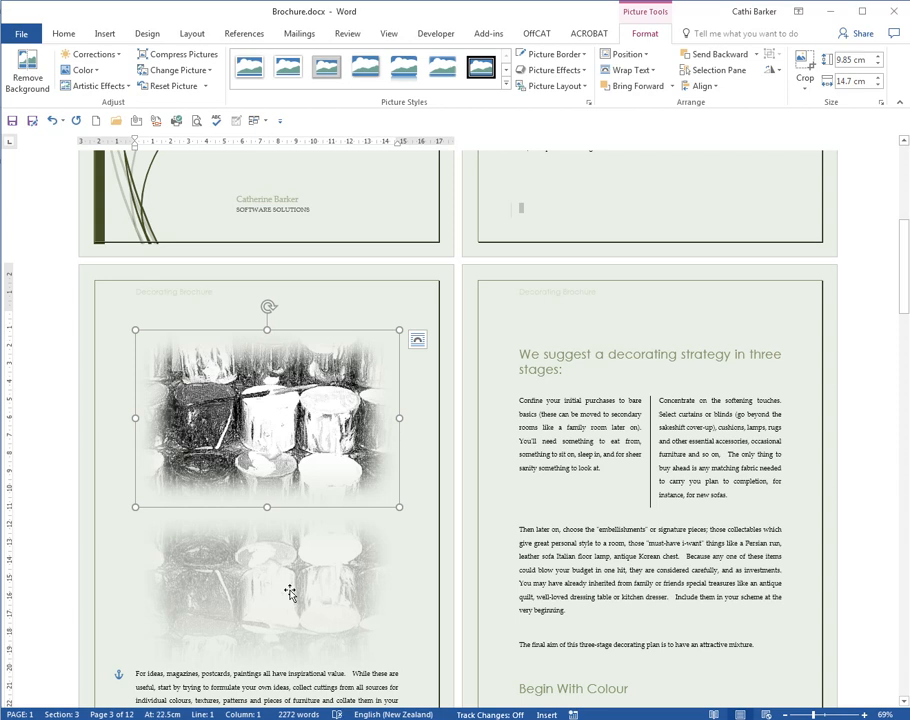
- Undo the reflection, the Soft Edges effect and the soft-edged picture style
click(51, 121)
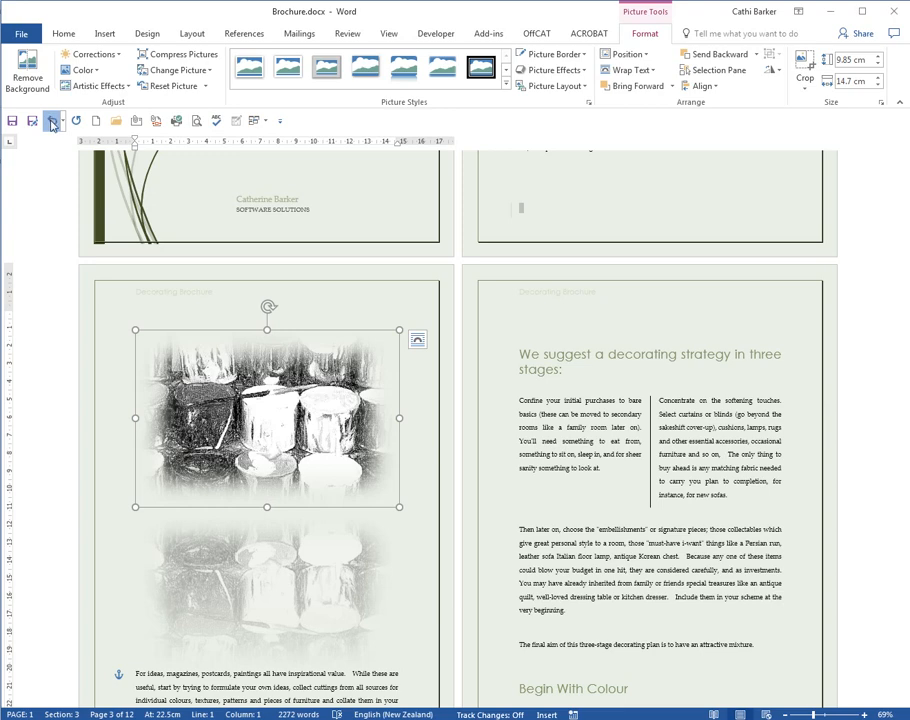
click(51, 121)
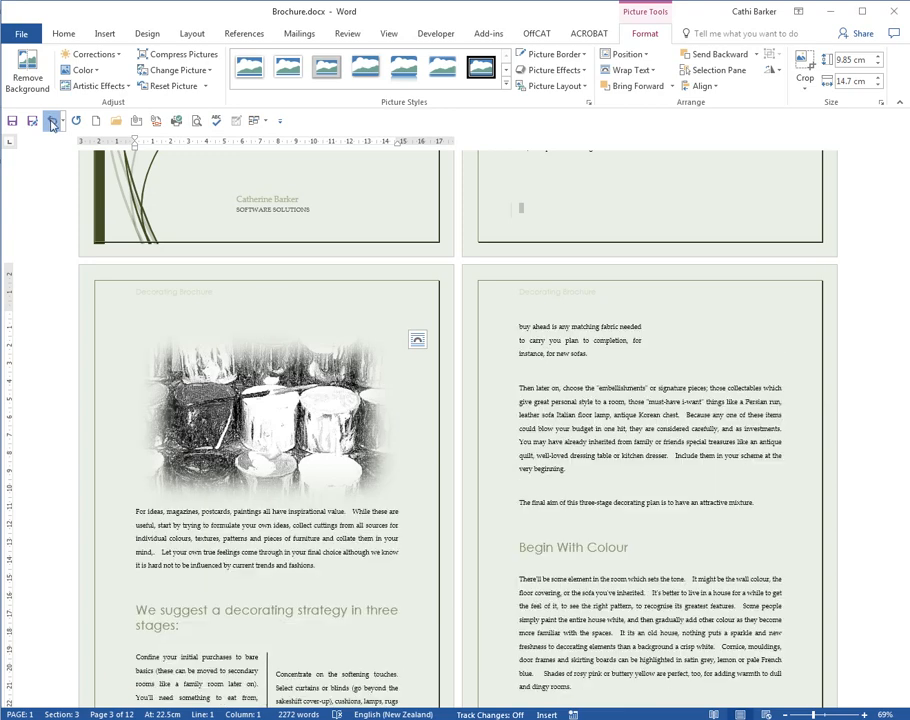
click(51, 121)
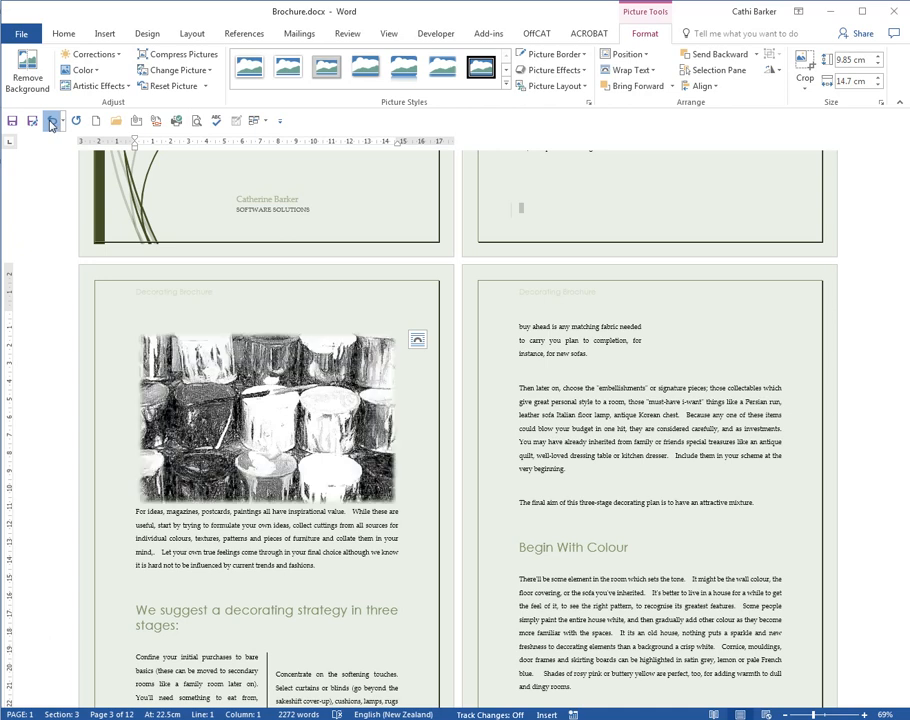
click(51, 121)
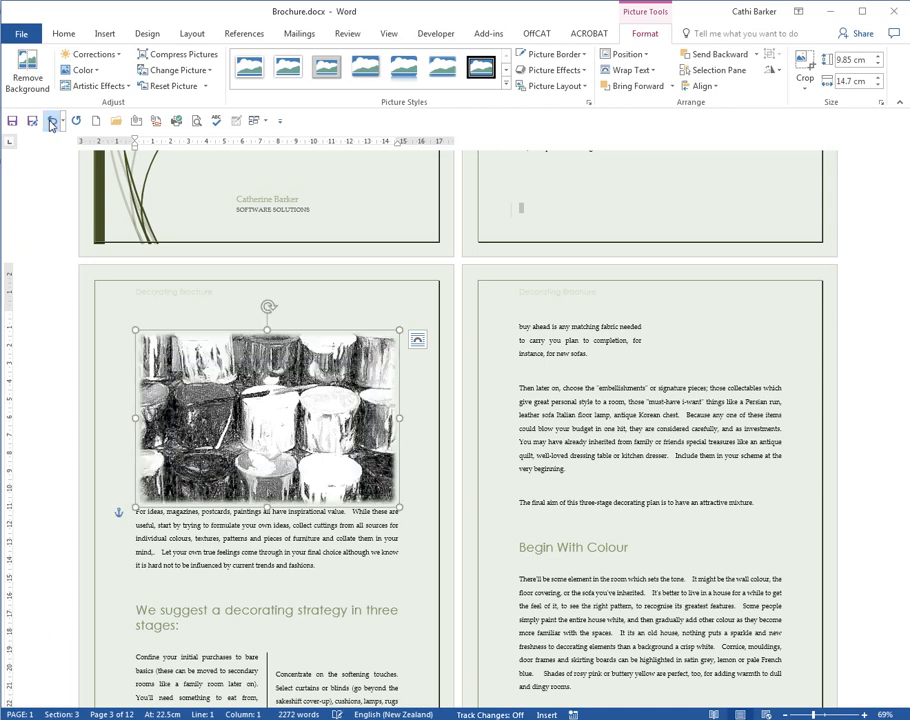
click(51, 121)
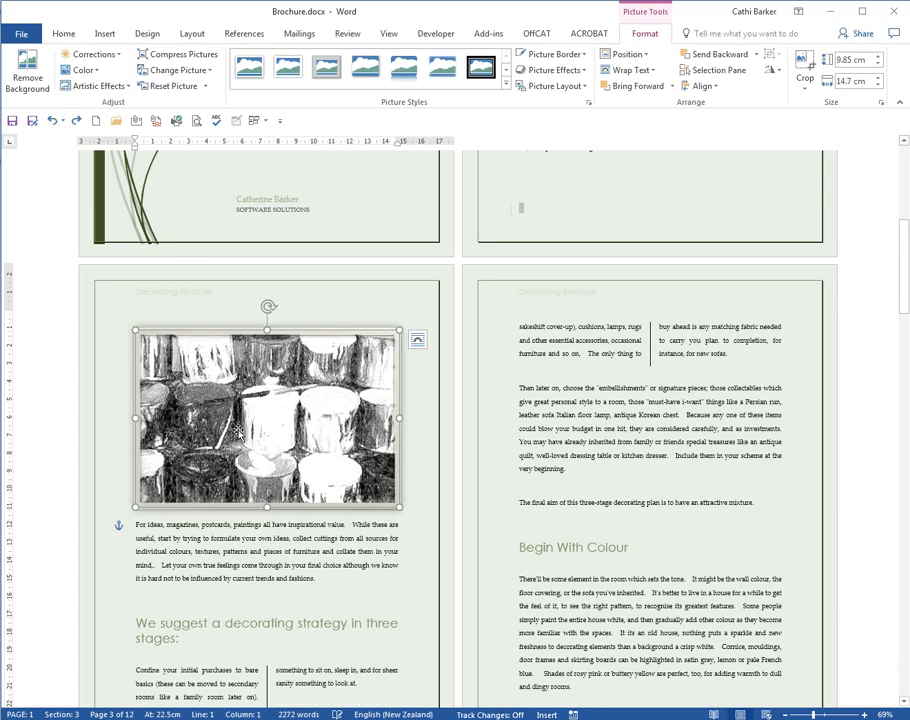
- Reset the paint cans picture to discard its formatting without resetting its size
click(206, 88)
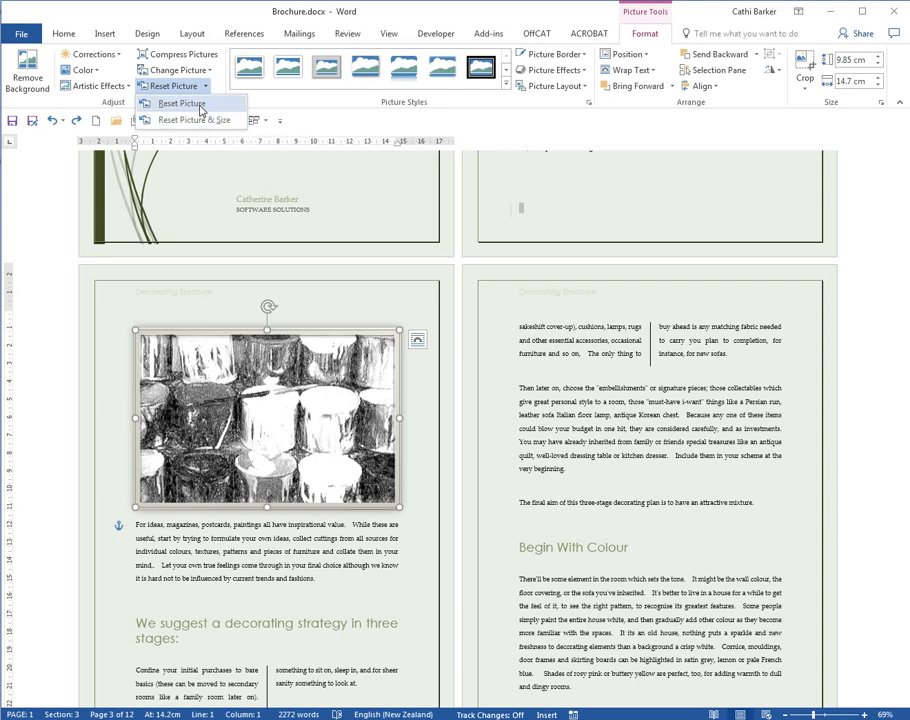
click(196, 104)
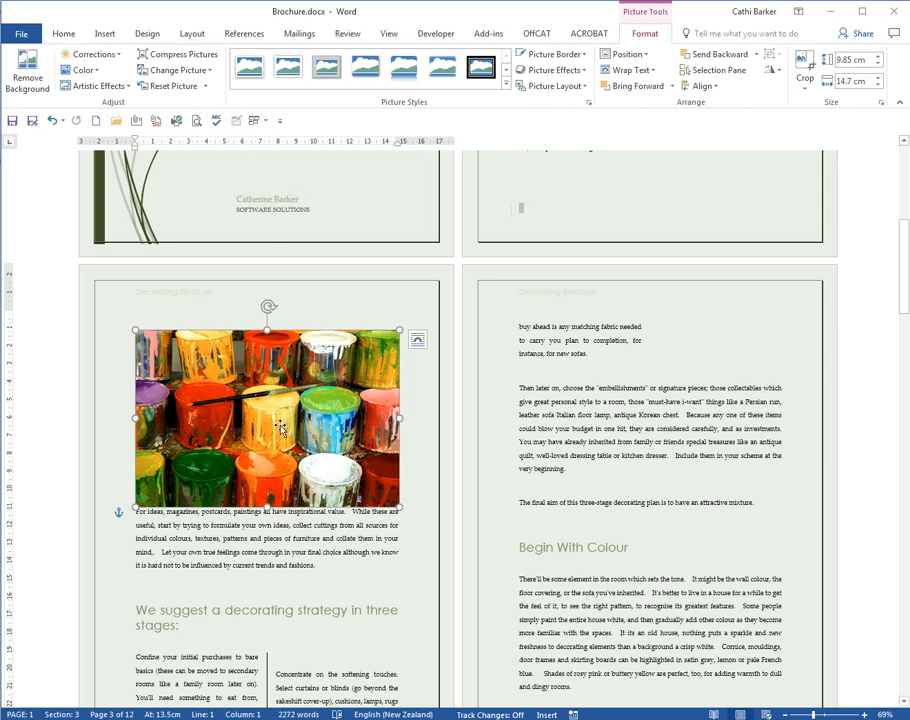
- Crop the paint cans picture on all four sides to the red, yellow and green-blue middle-row cans, about 3.96 by 10.58 cm
click(805, 62)
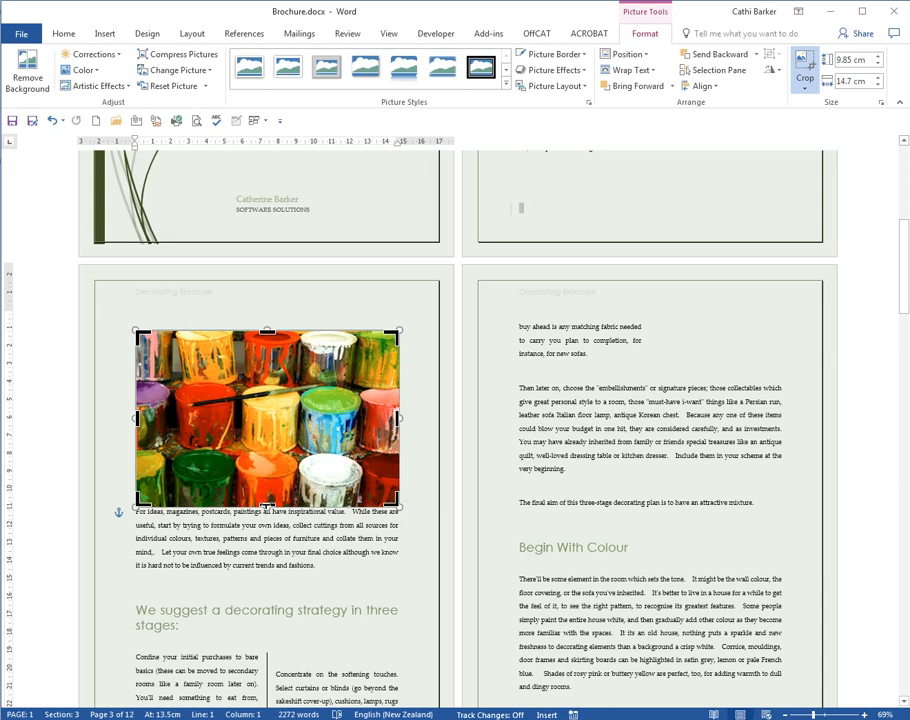
drag(266, 507, 276, 454)
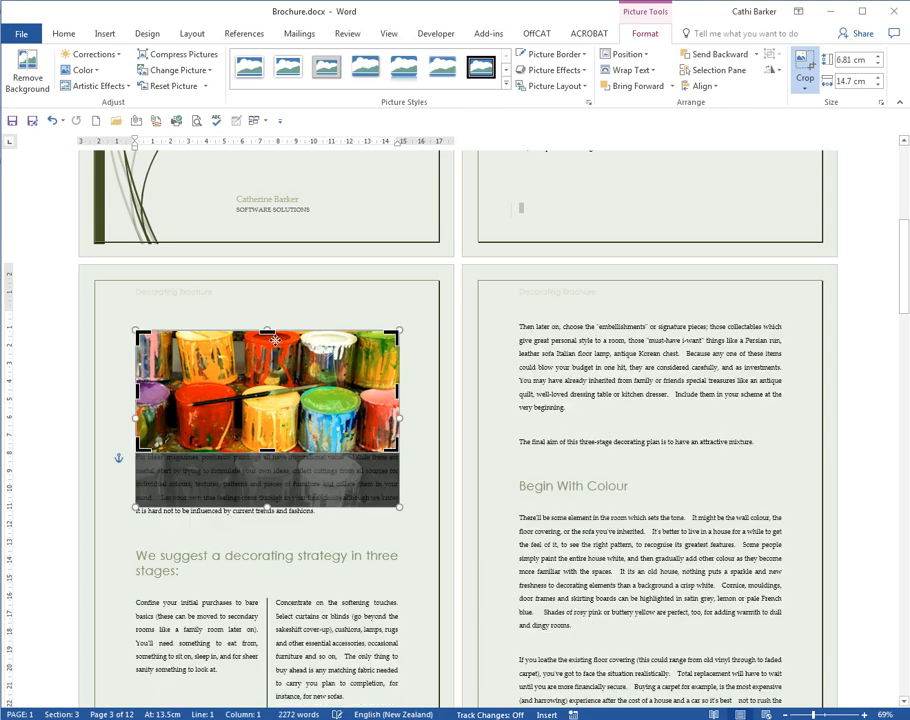
drag(267, 330, 268, 380)
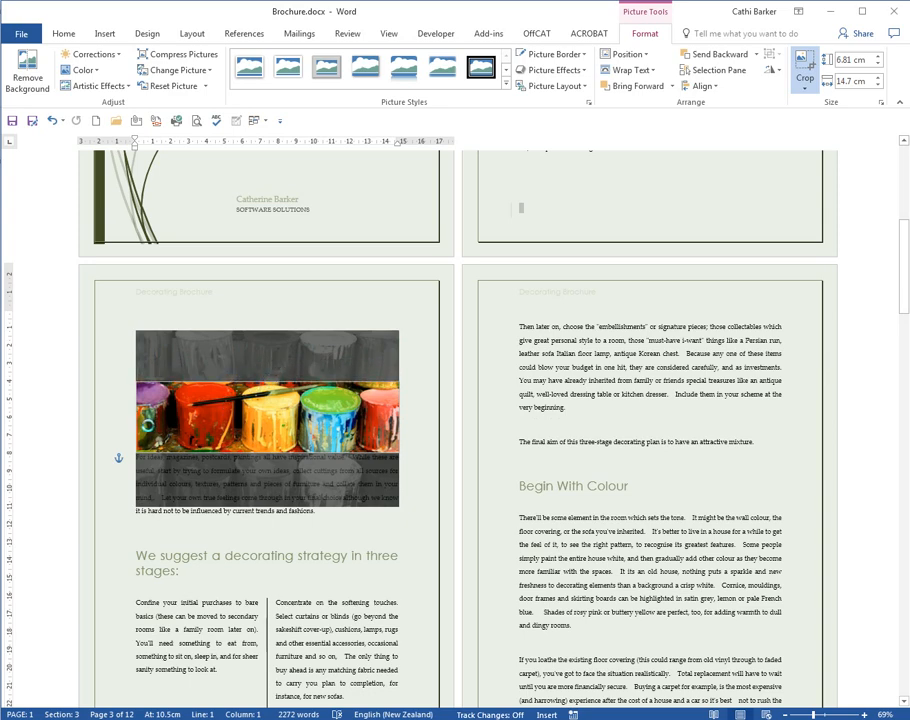
drag(136, 417, 172, 418)
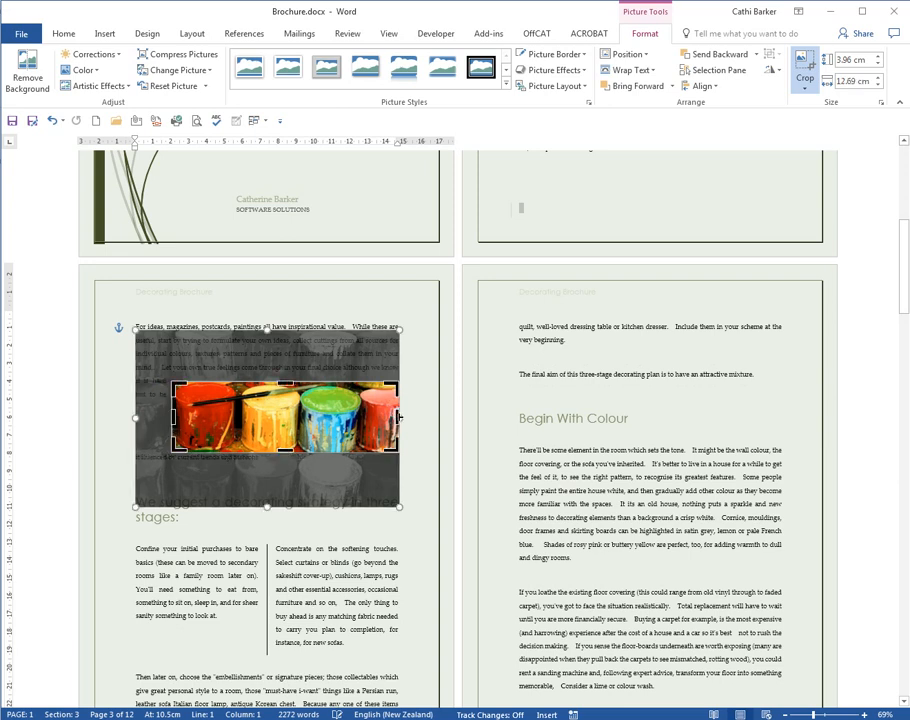
drag(398, 419, 360, 420)
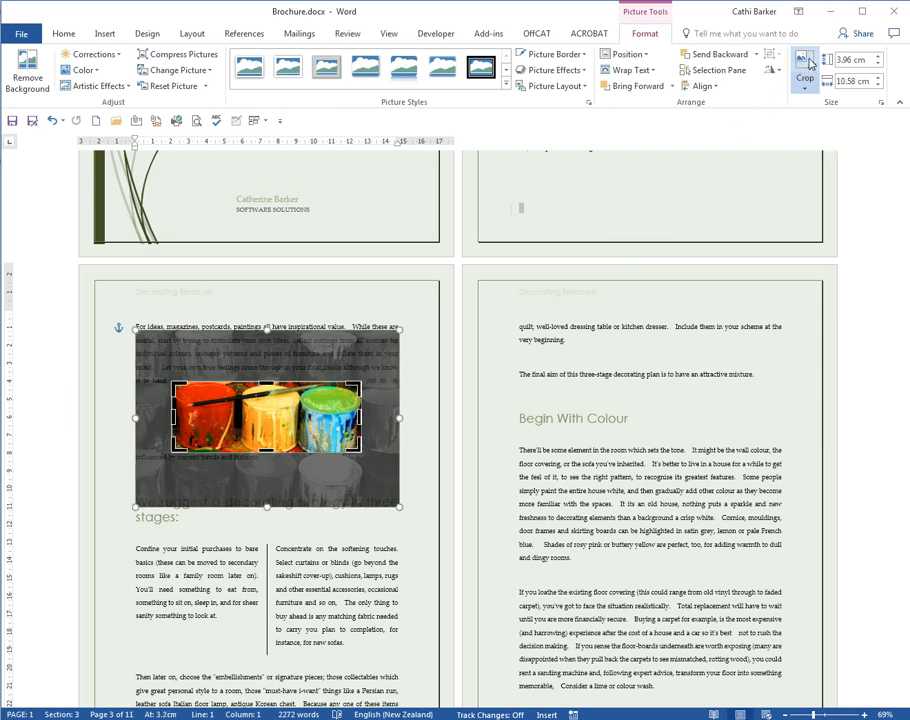
click(808, 64)
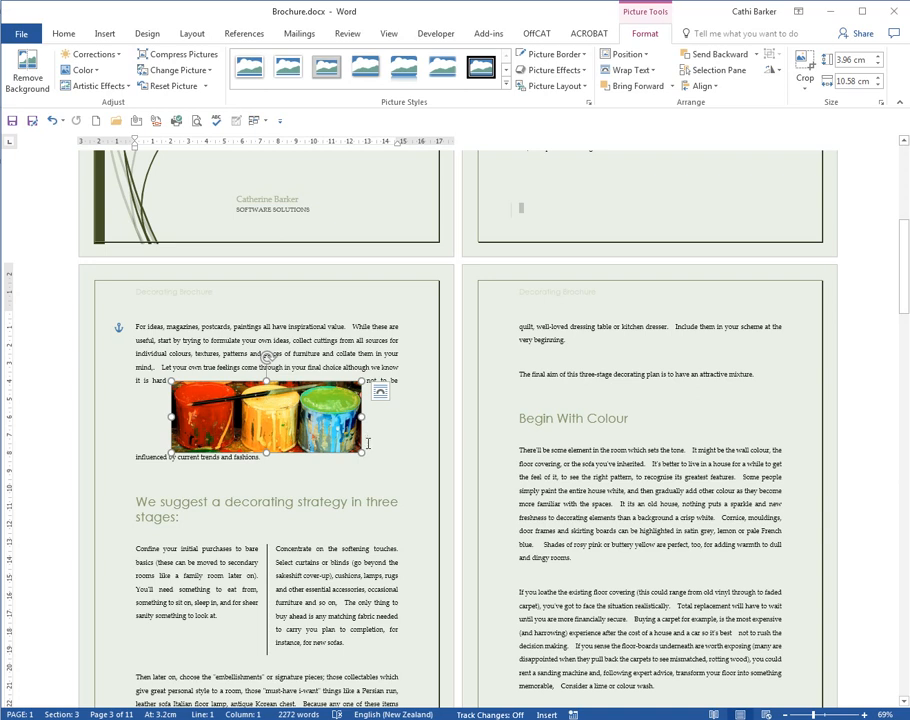
- Compress the cropped picture at default resolution, deleting its cropped areas, and repeat the compression with the limit to this picture turned off
click(182, 58)
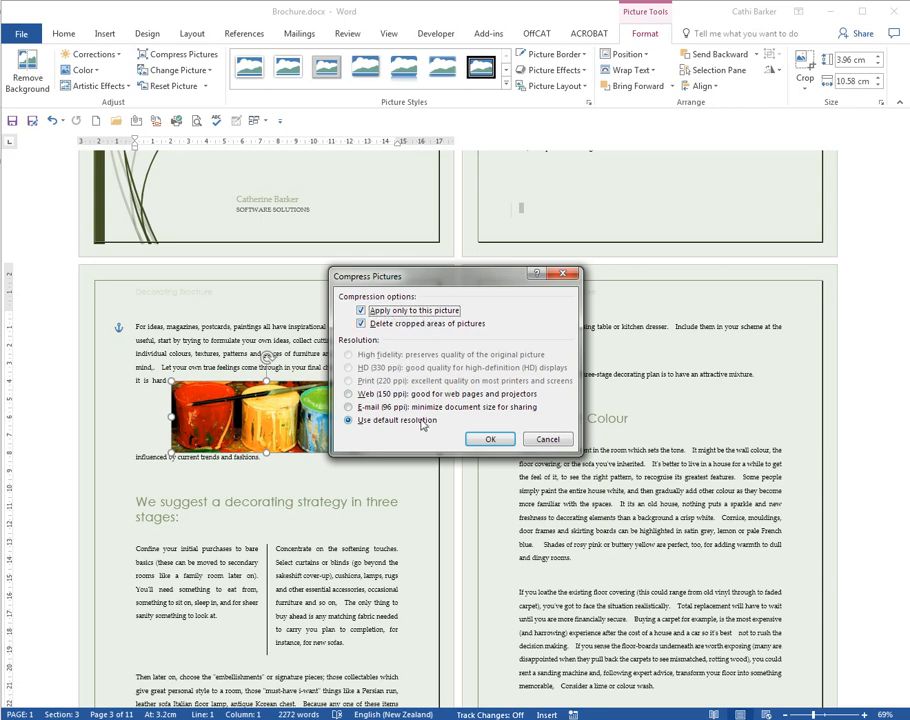
click(492, 439)
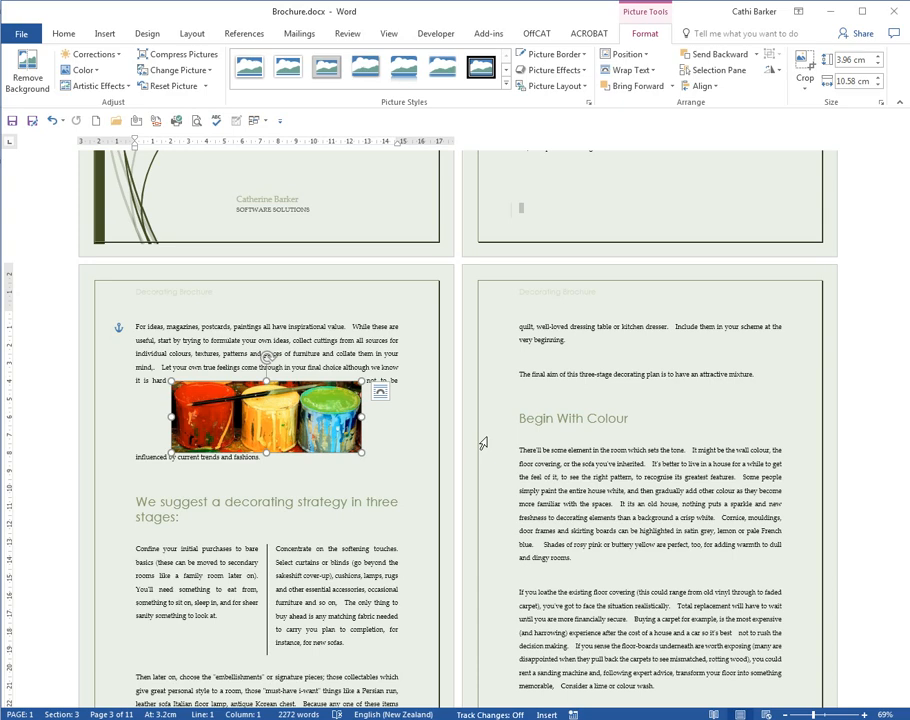
click(199, 58)
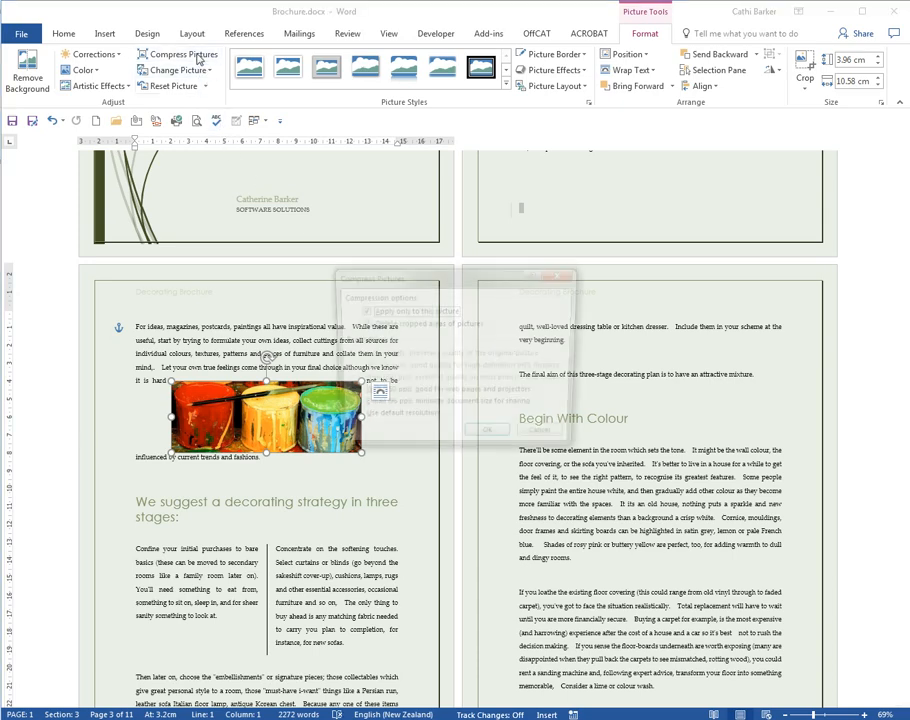
click(361, 311)
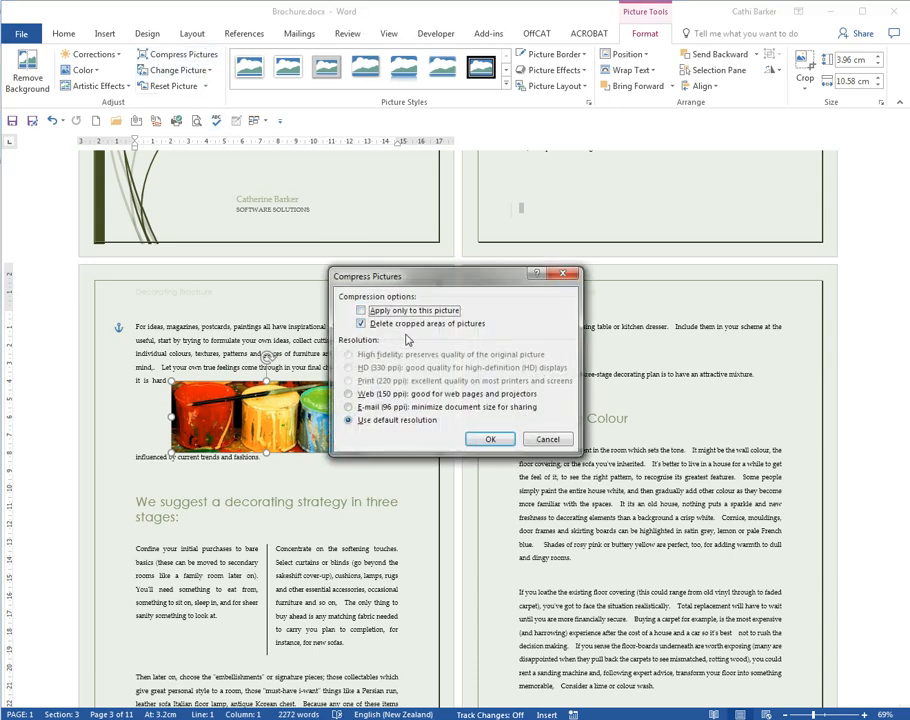
click(490, 440)
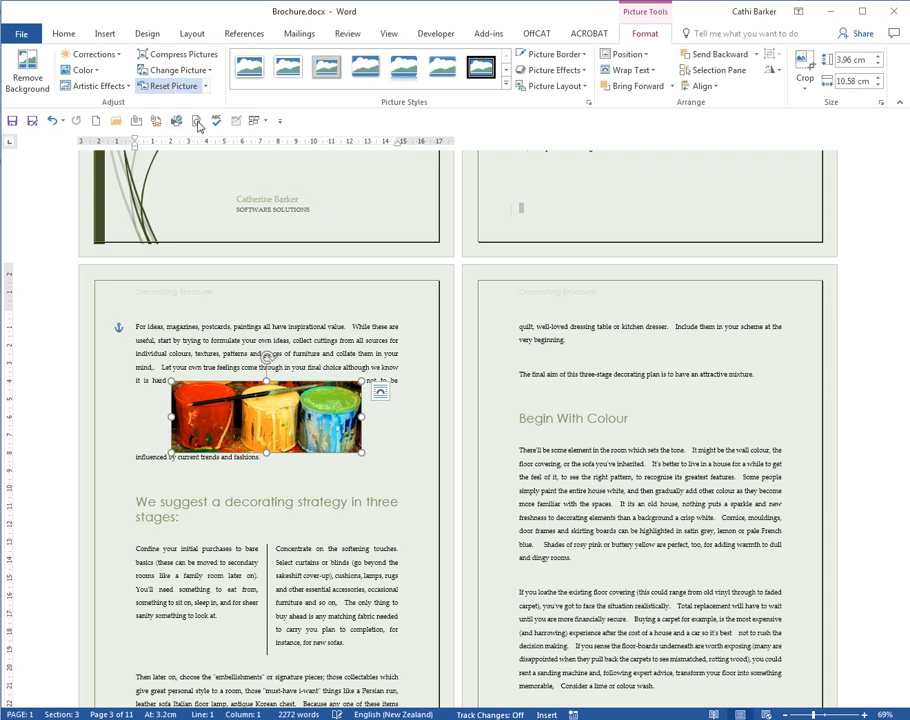
- Try to bring back the cropped areas by resetting the paint cans picture without resetting its size
click(205, 87)
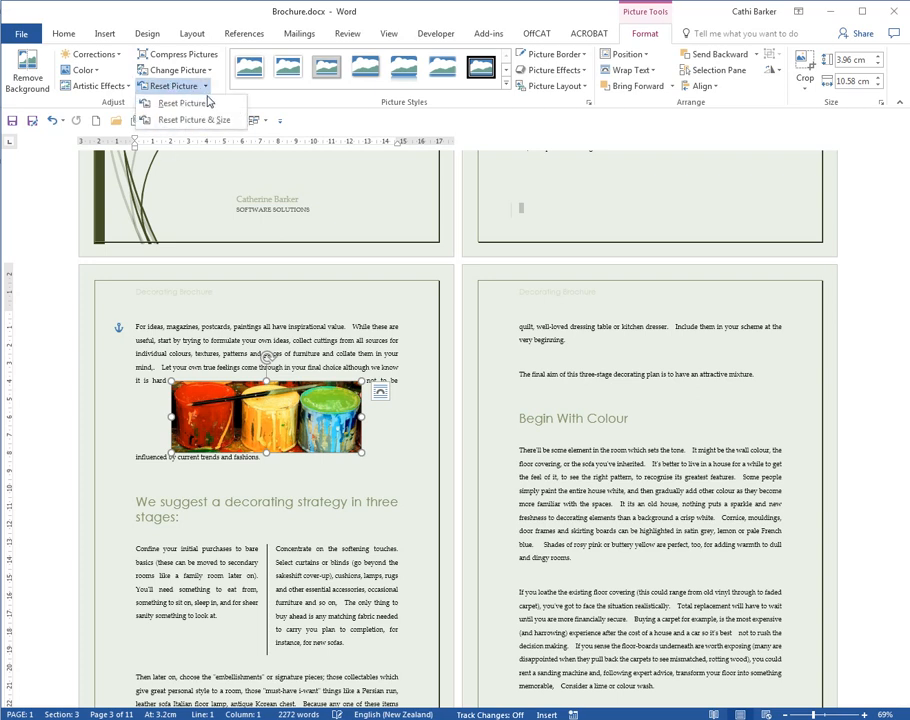
click(193, 105)
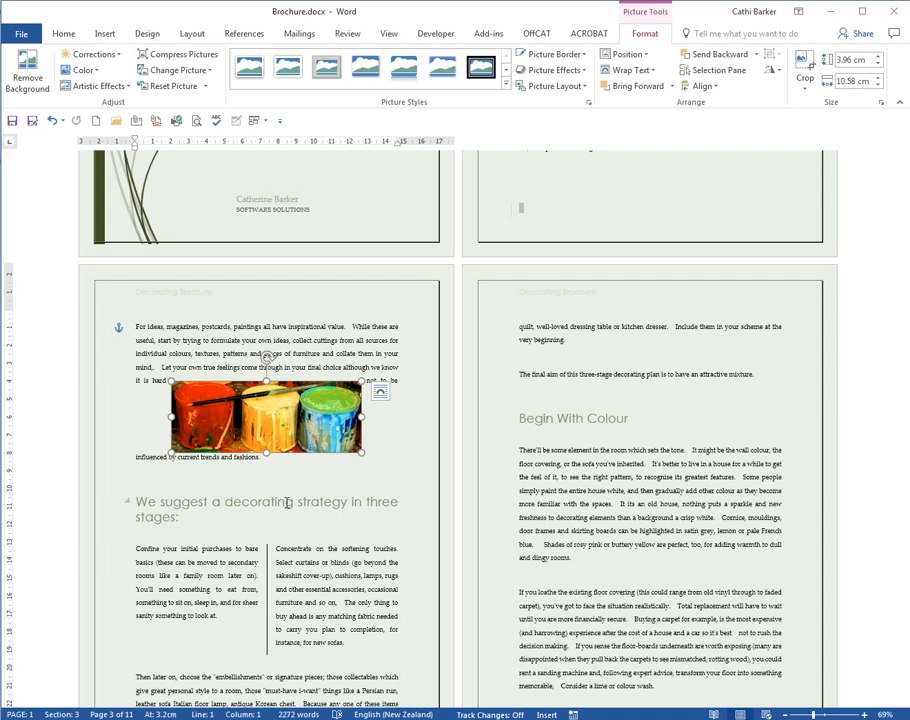
- Insert the picture Paint.JPG from the Desktop on the line below the "Begin With Colour" heading
click(528, 436)
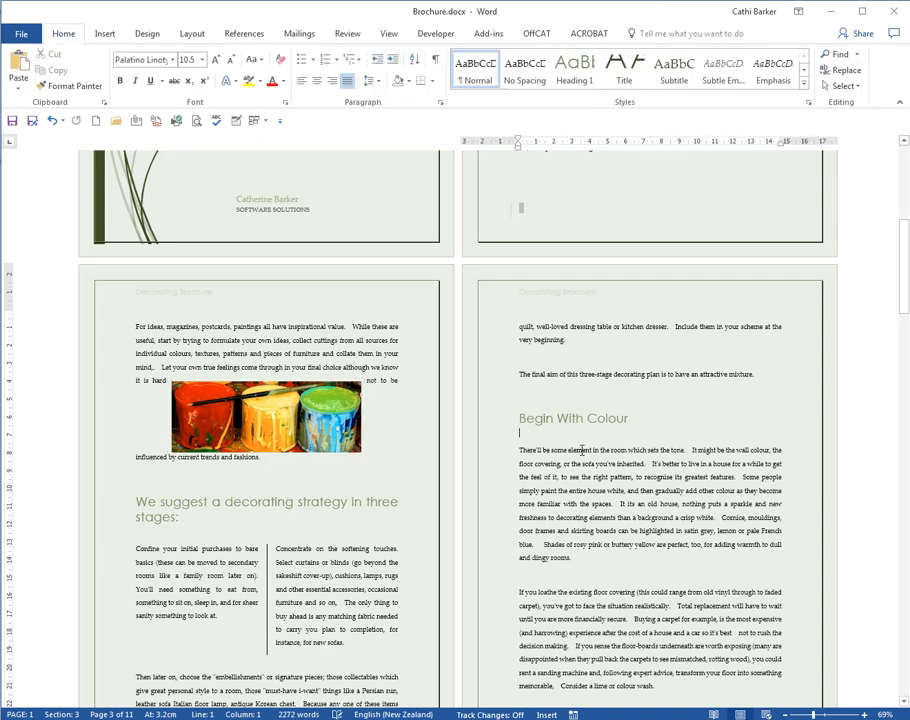
click(104, 35)
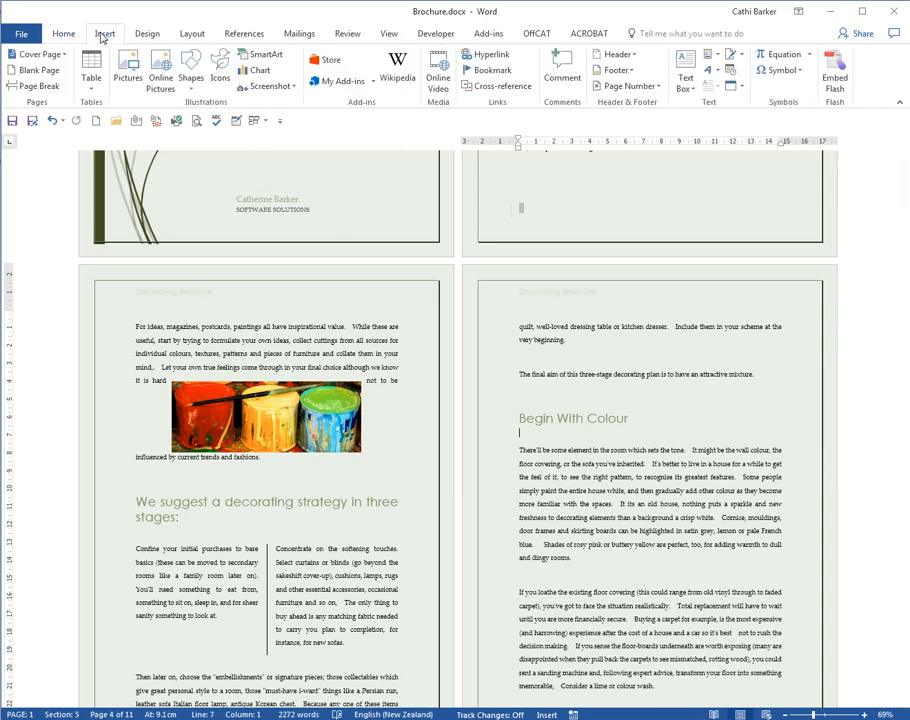
click(128, 77)
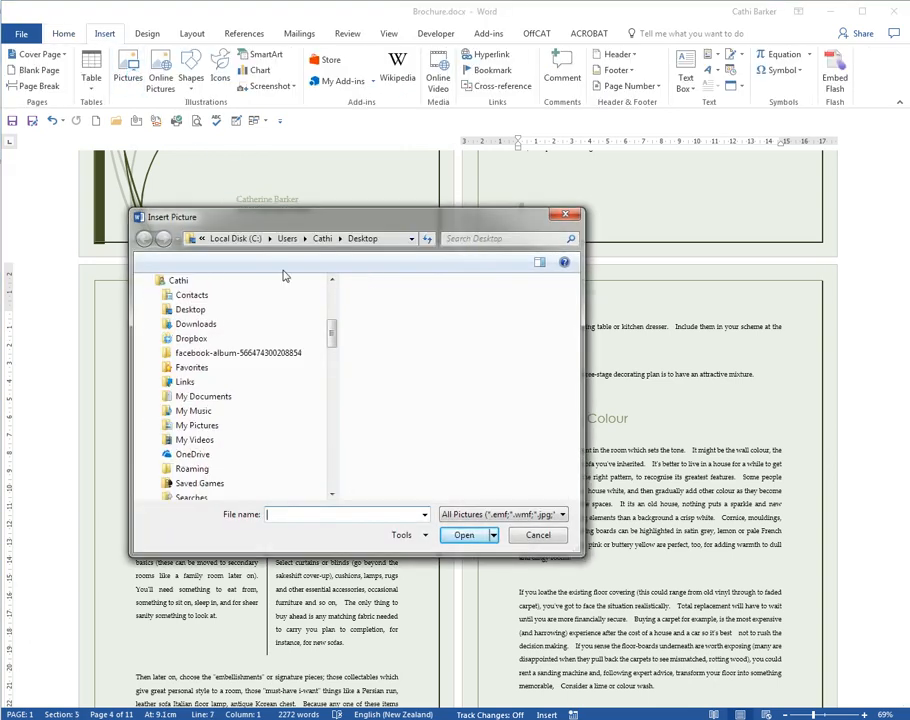
click(382, 403)
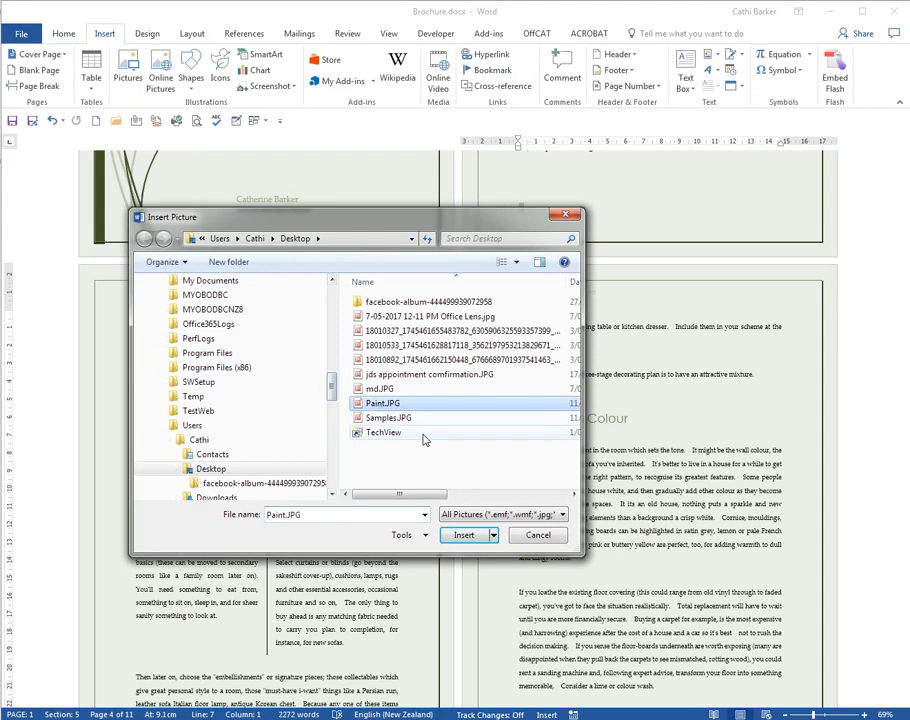
click(464, 535)
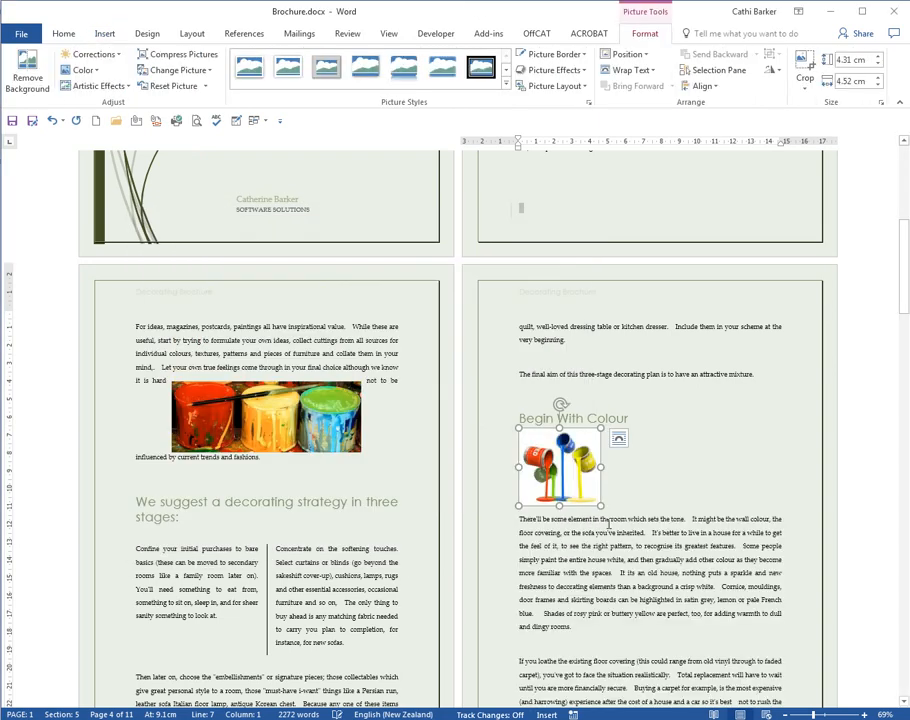
- Enlarge the pouring paint picture proportionally to about 14.2 by 14.89 cm
drag(601, 506, 784, 595)
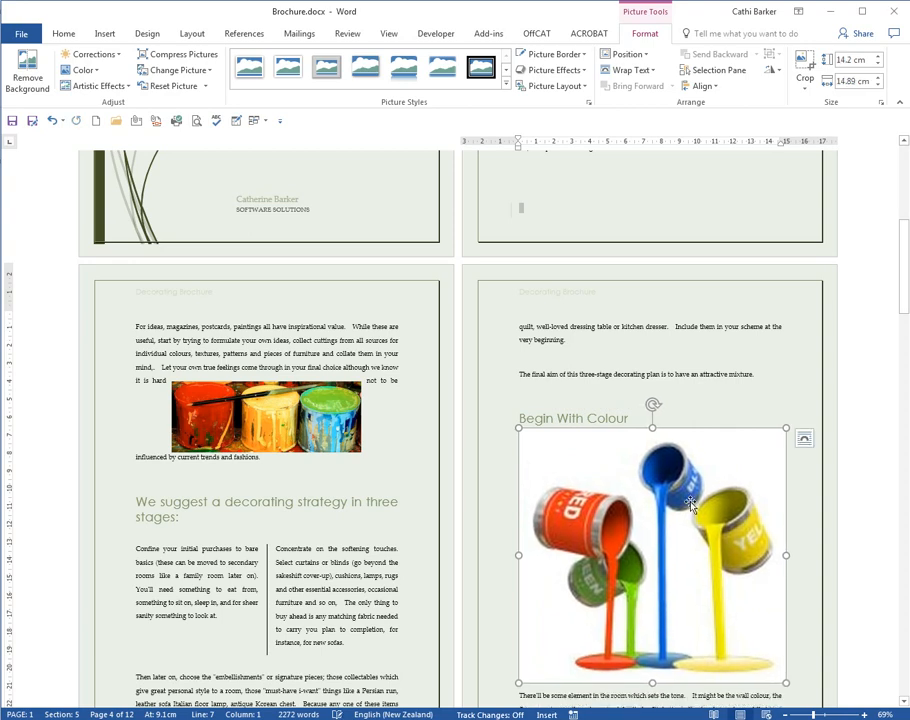
click(700, 408)
scroll(693, 402, down, 2)
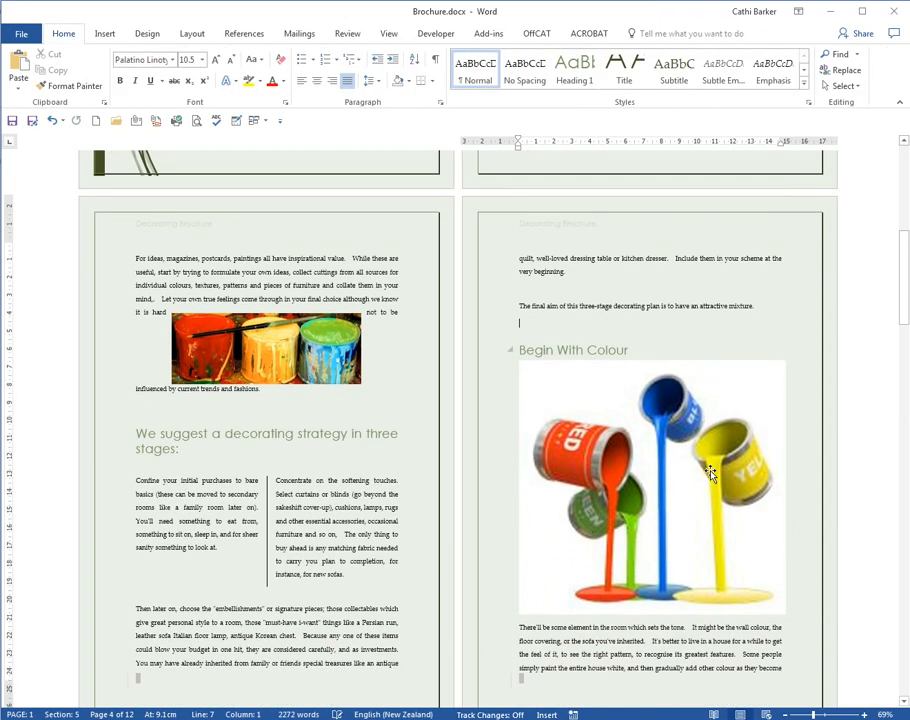
- Start removing the pouring paint picture's background and mark the blue and yellow cans and their paint streams as areas to keep
click(620, 407)
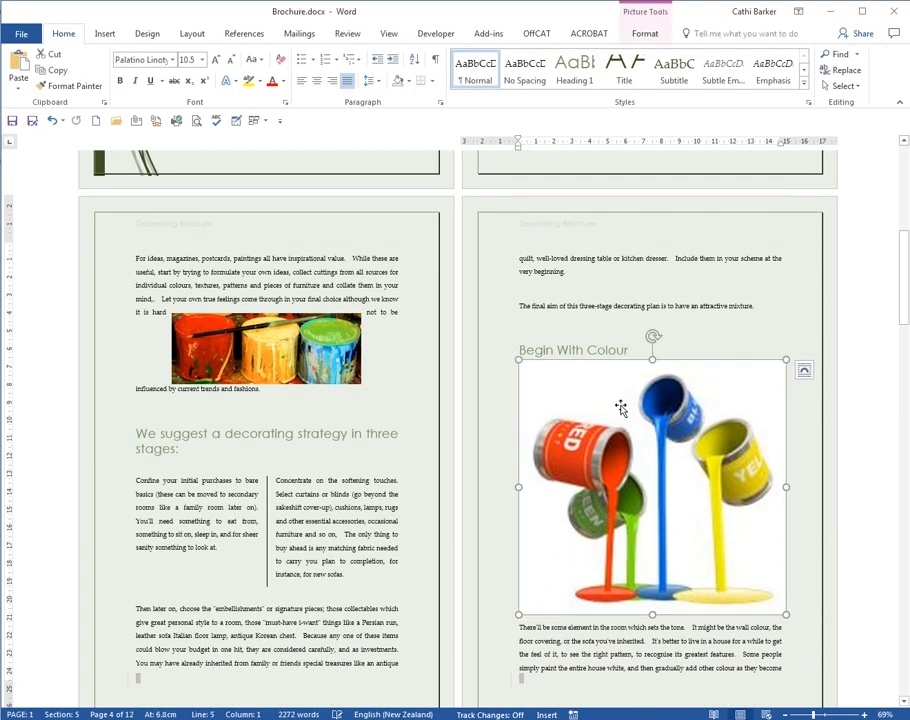
click(645, 35)
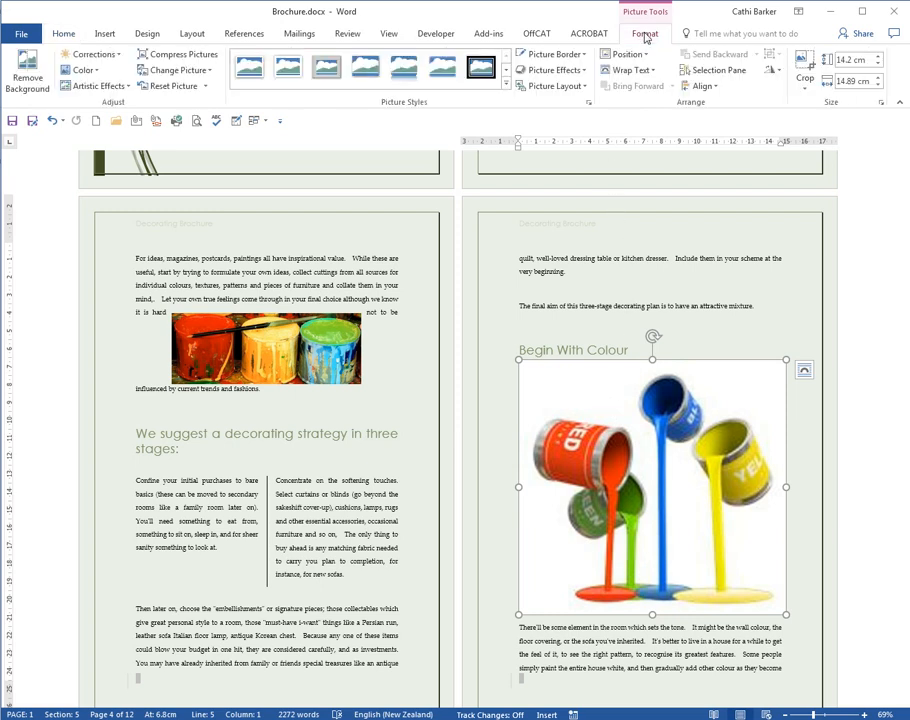
click(28, 68)
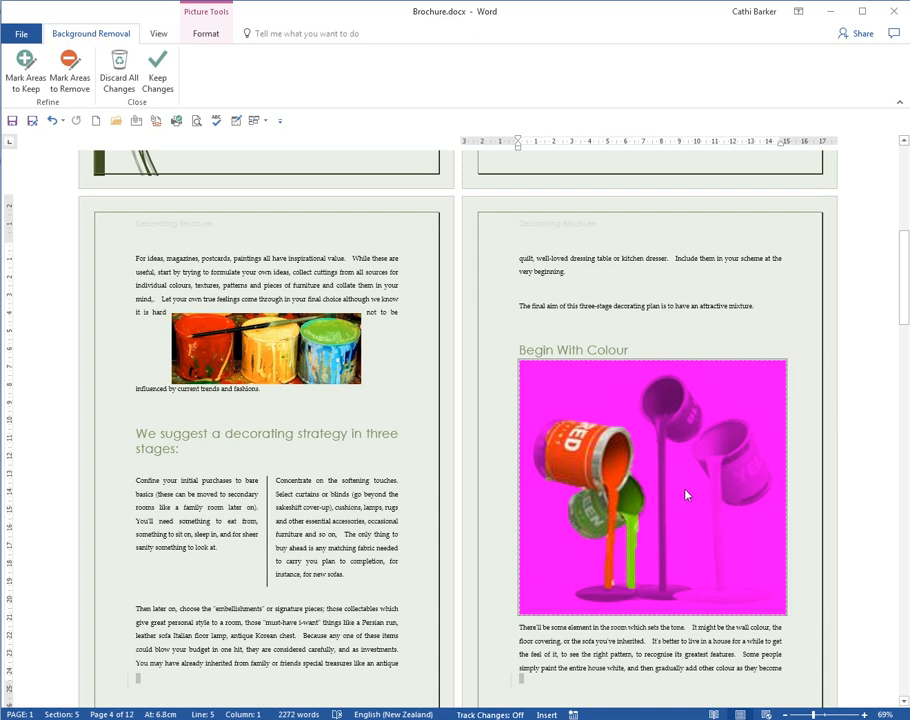
click(25, 70)
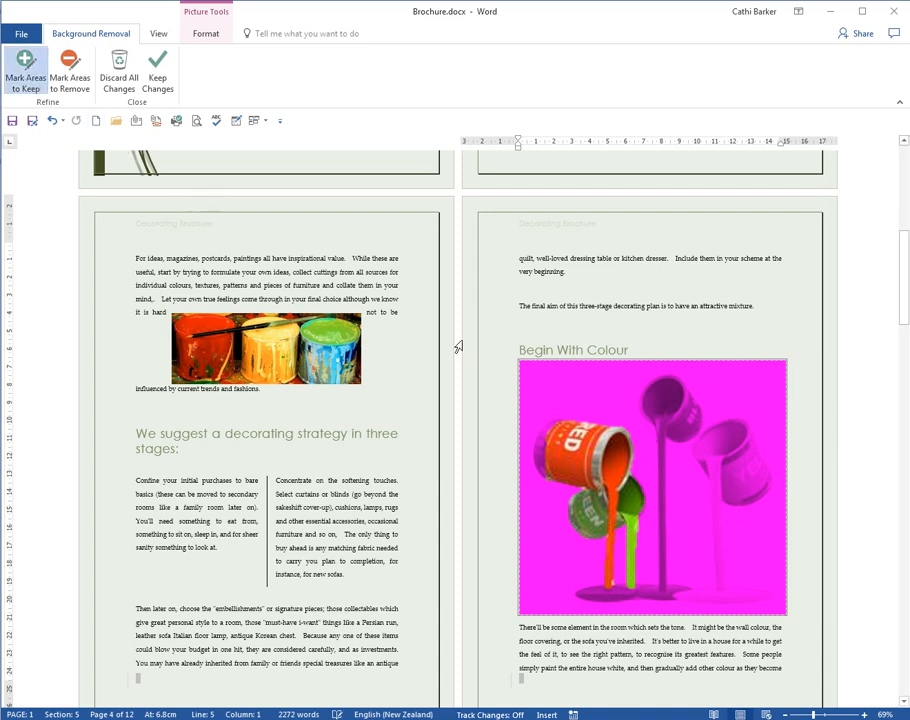
mouse_move(659, 383)
mouse_down()
mouse_move(711, 434)
mouse_move(726, 428)
mouse_move(722, 590)
mouse_up()
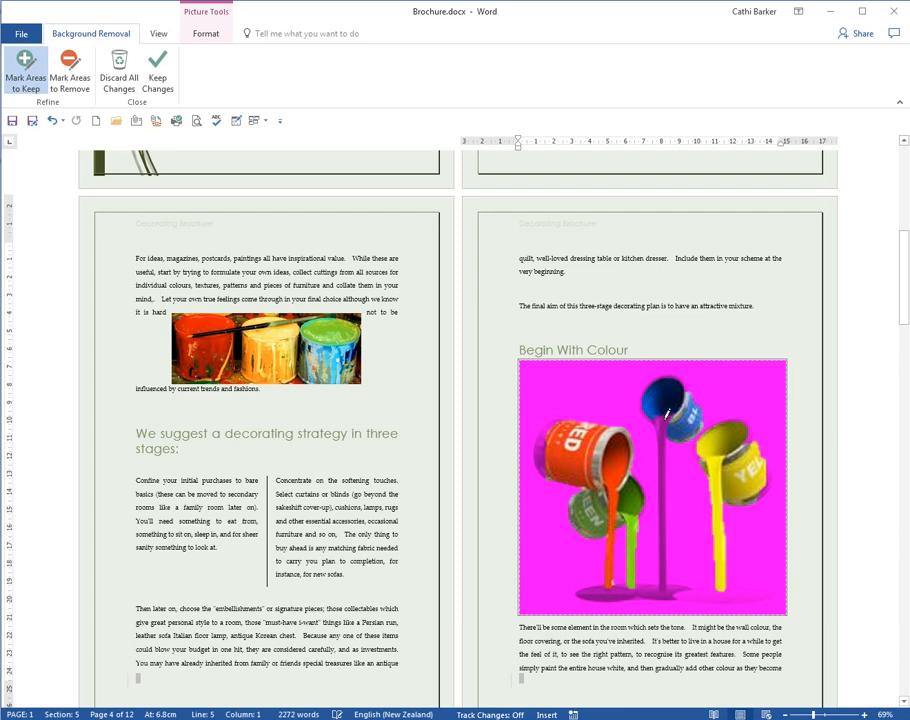
drag(667, 413, 663, 568)
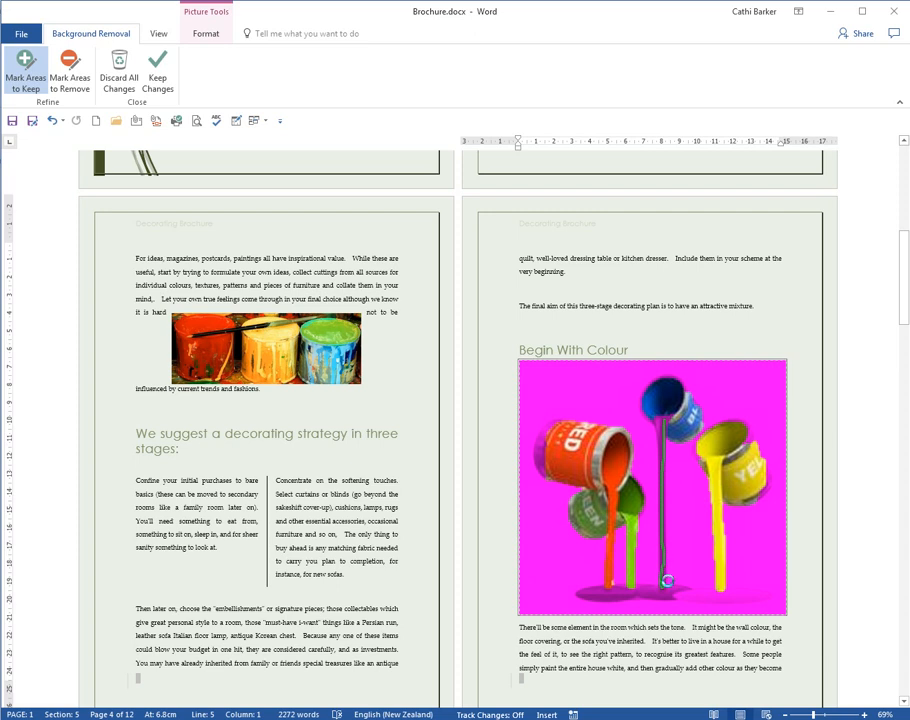
- Mark the paint puddles and the missing blue can edge as areas to keep, and keep the background removal changes
drag(591, 597, 633, 595)
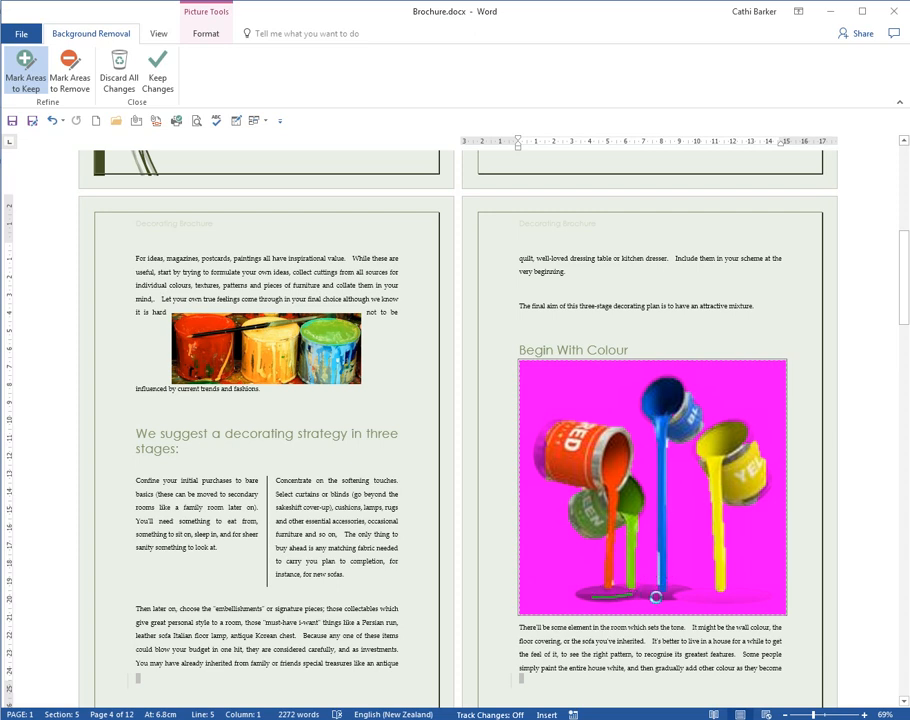
drag(696, 592, 757, 592)
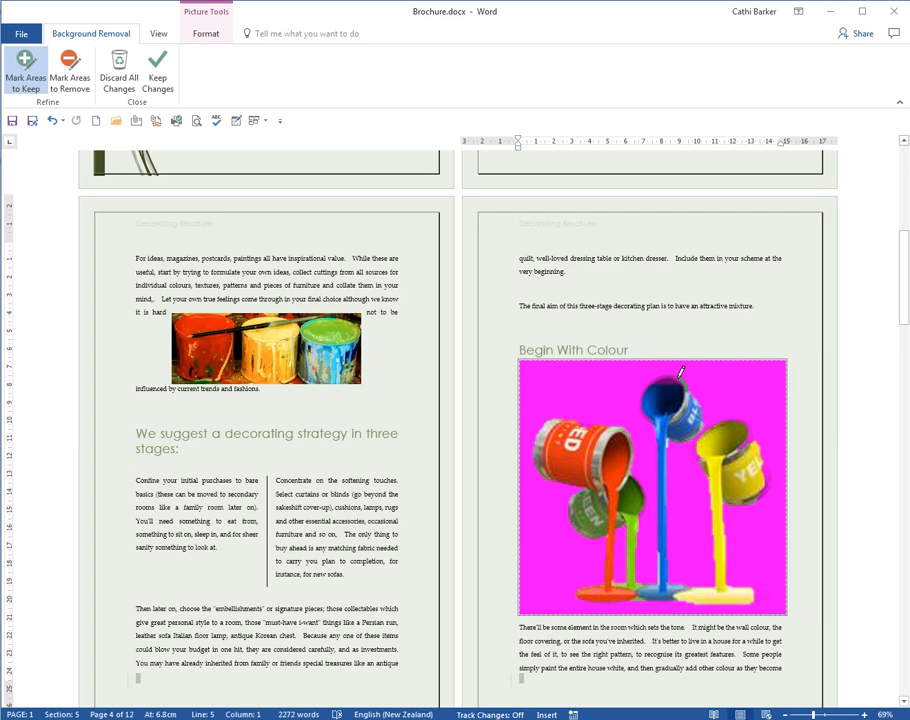
click(649, 409)
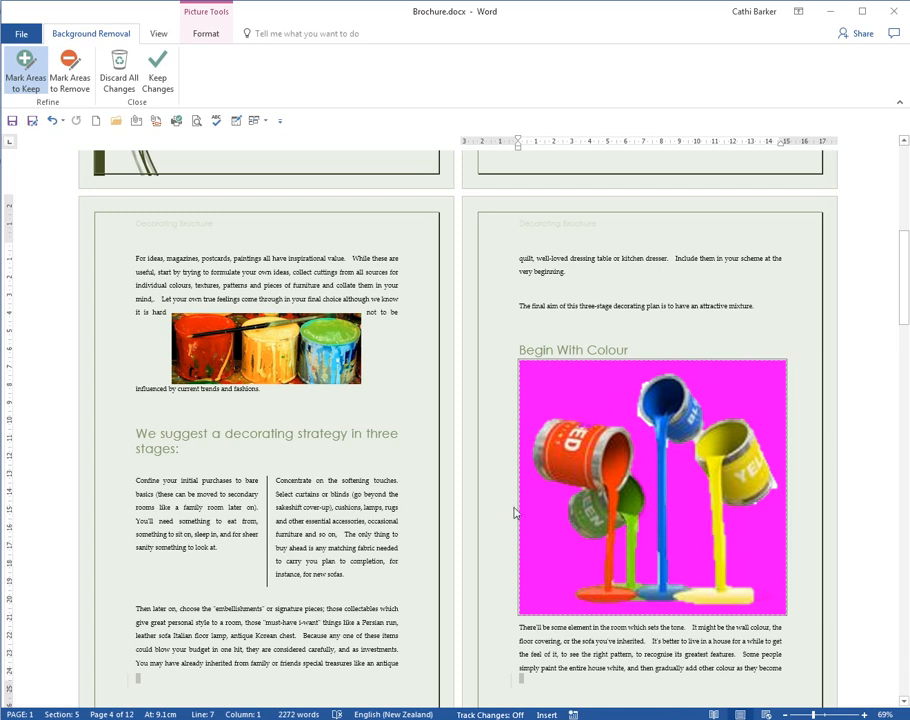
click(158, 76)
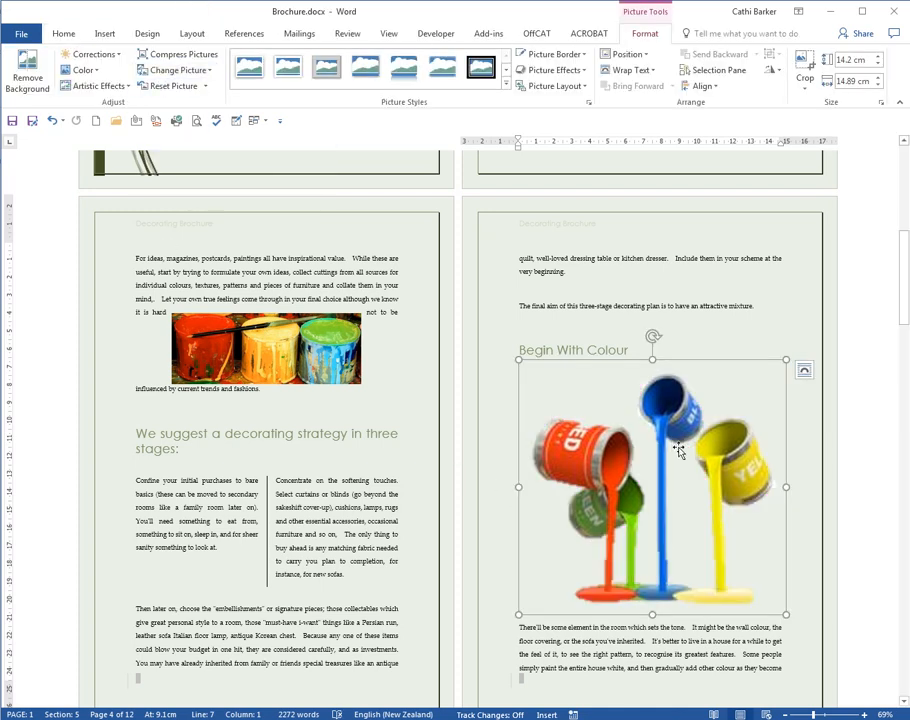
- Shrink the pouring paint picture to about 4.36 by 4.58 cm and set its text wrapping to Tight
drag(786, 614, 601, 437)
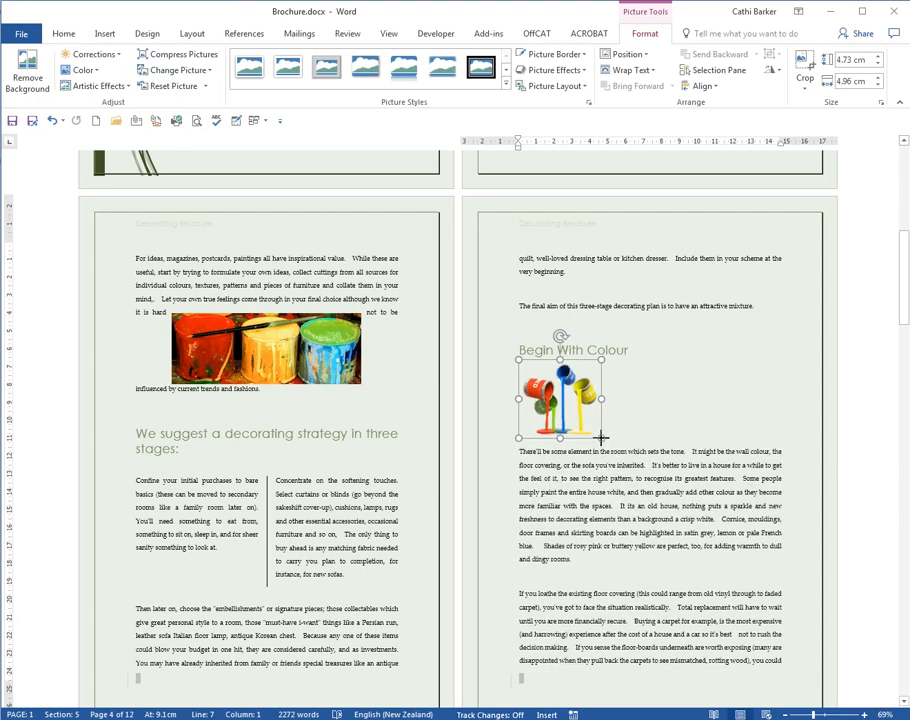
click(620, 371)
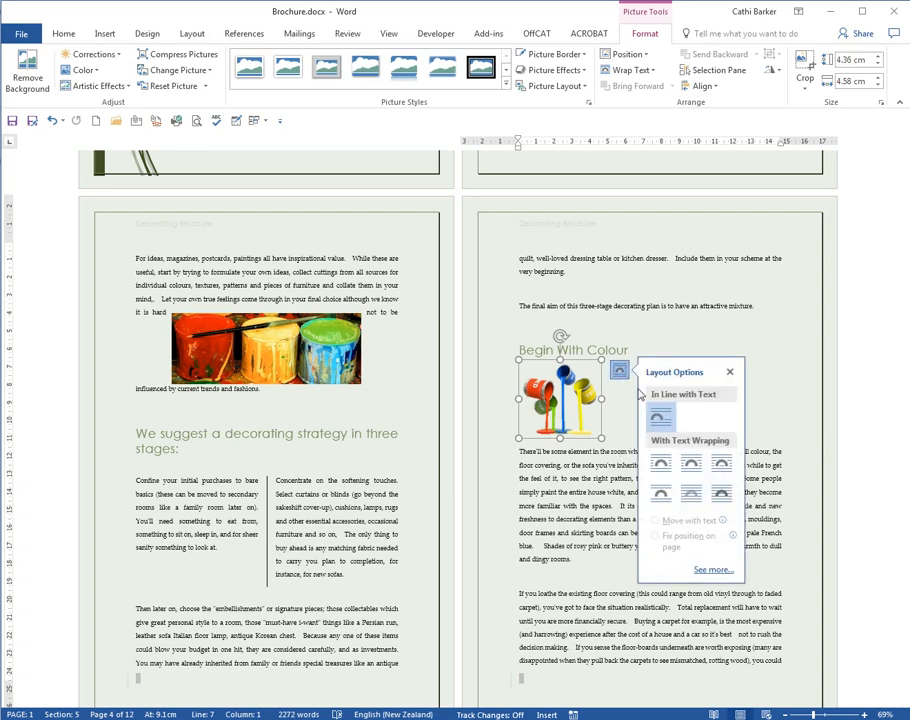
click(691, 466)
click(584, 427)
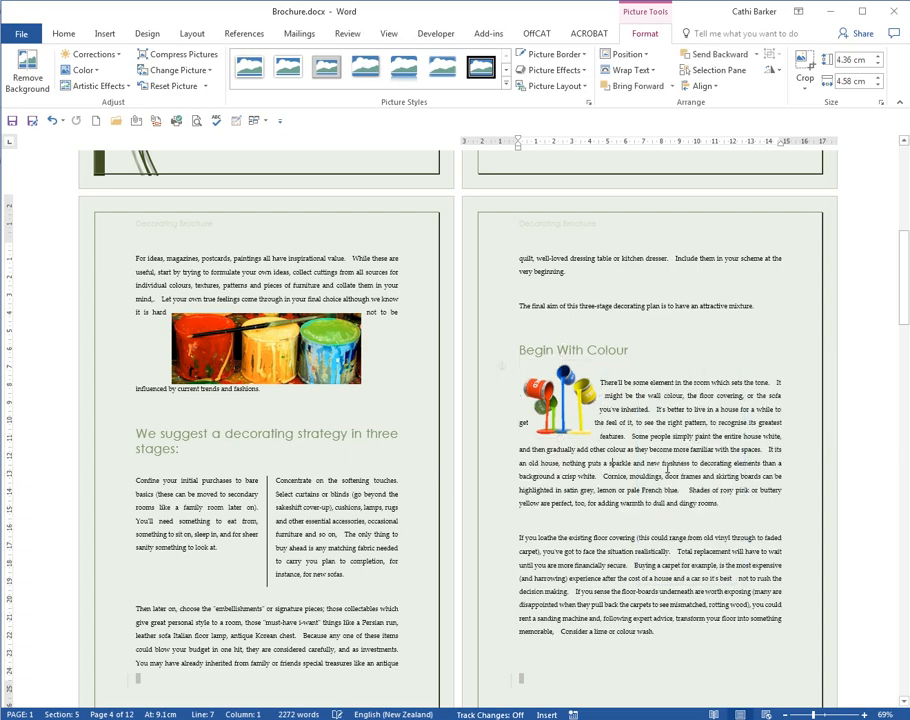
click(580, 420)
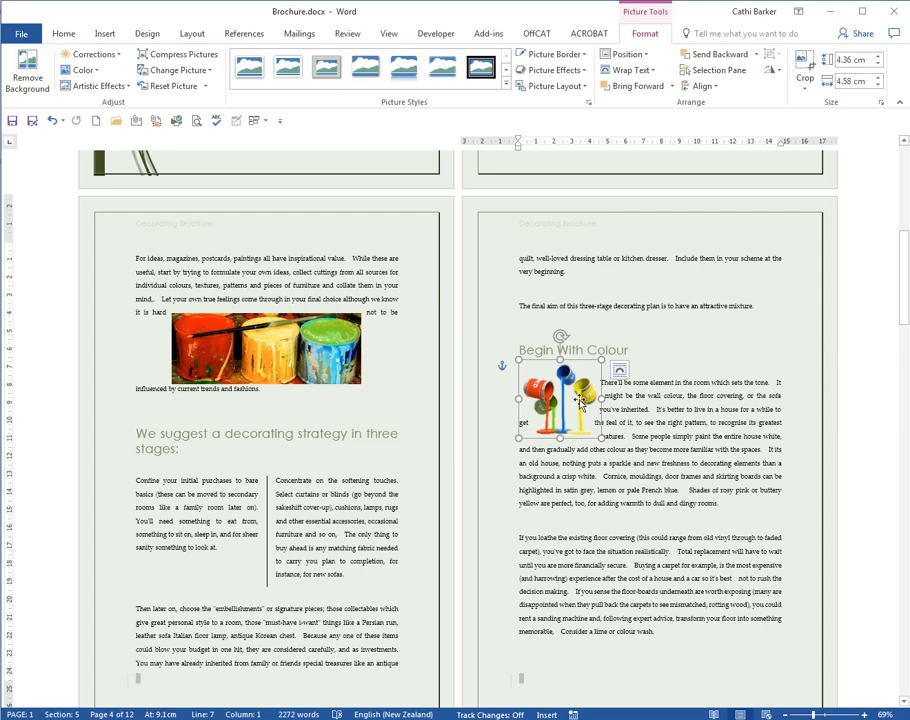
- Move the pouring paint picture into the middle of the first paragraph under "Begin With Colour"
mouse_move(569, 402)
mouse_down()
mouse_move(618, 448)
mouse_move(631, 446)
mouse_move(618, 440)
mouse_move(640, 480)
mouse_move(625, 480)
mouse_move(640, 465)
mouse_up()
click(686, 449)
click(710, 462)
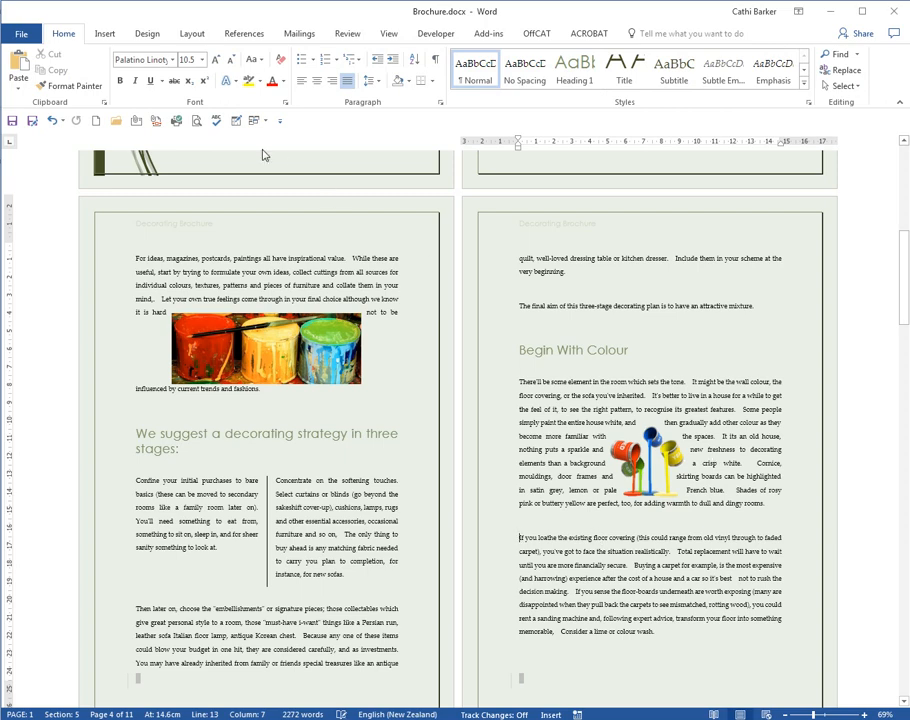
- Insert Paint.JPG again before the "If you loathe the existing floor covering" paragraph and delete this second copy
click(100, 33)
click(130, 68)
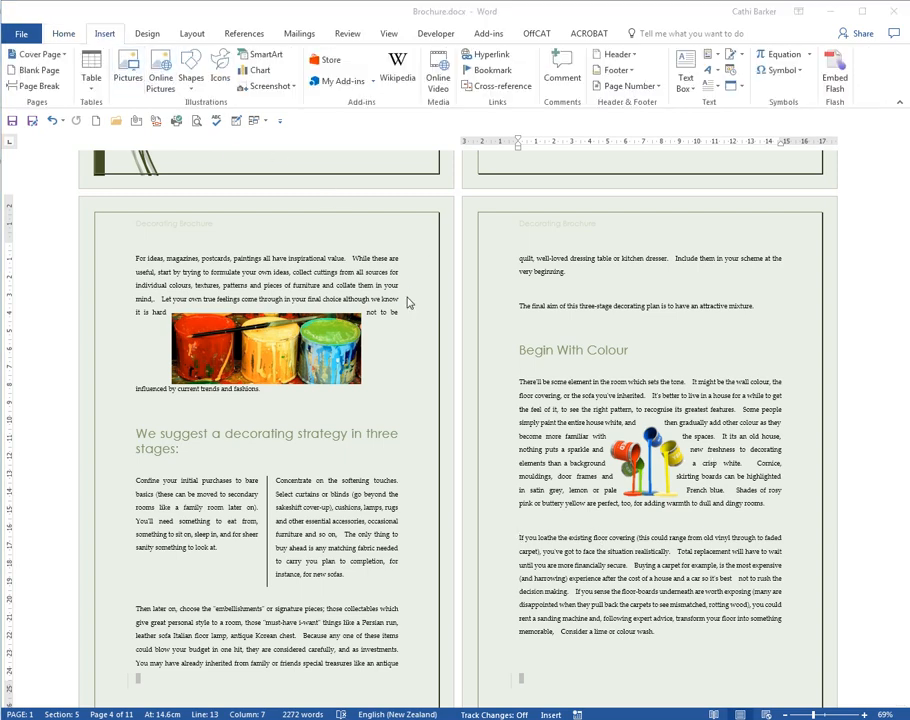
double_click(386, 402)
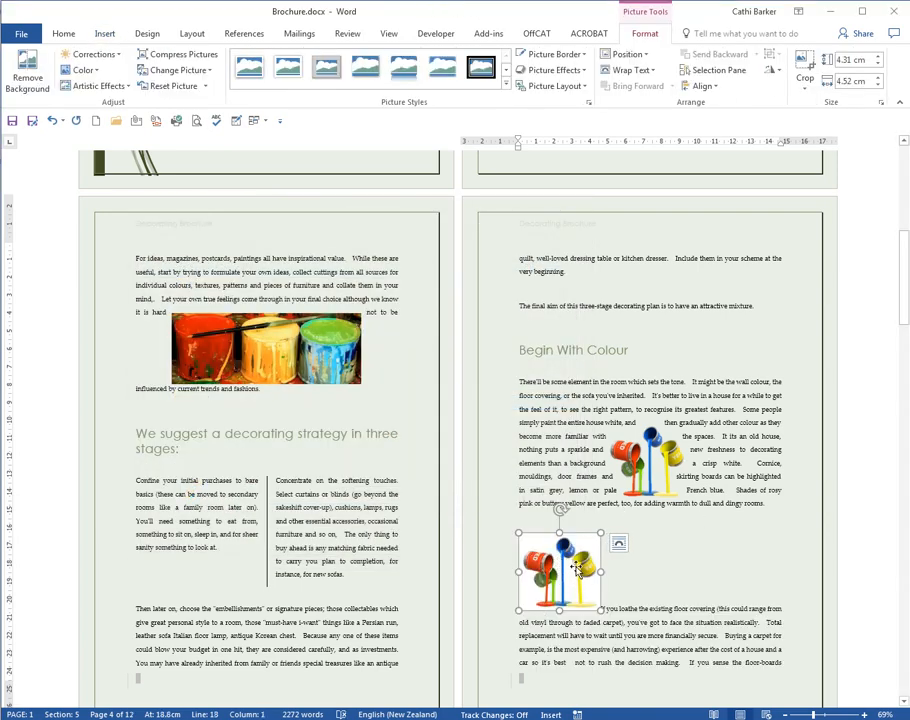
key(Delete)
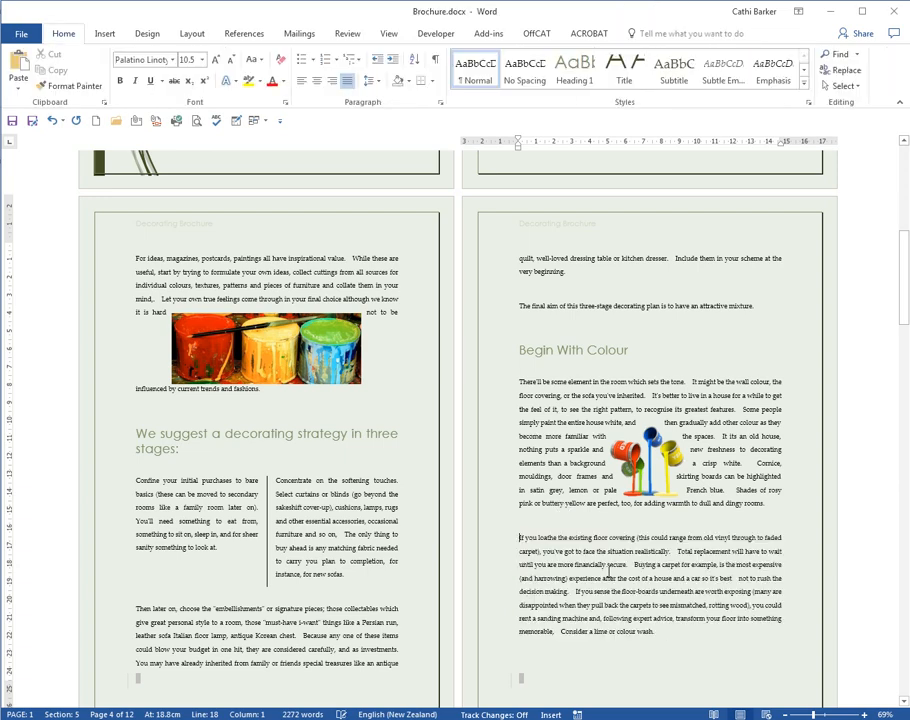